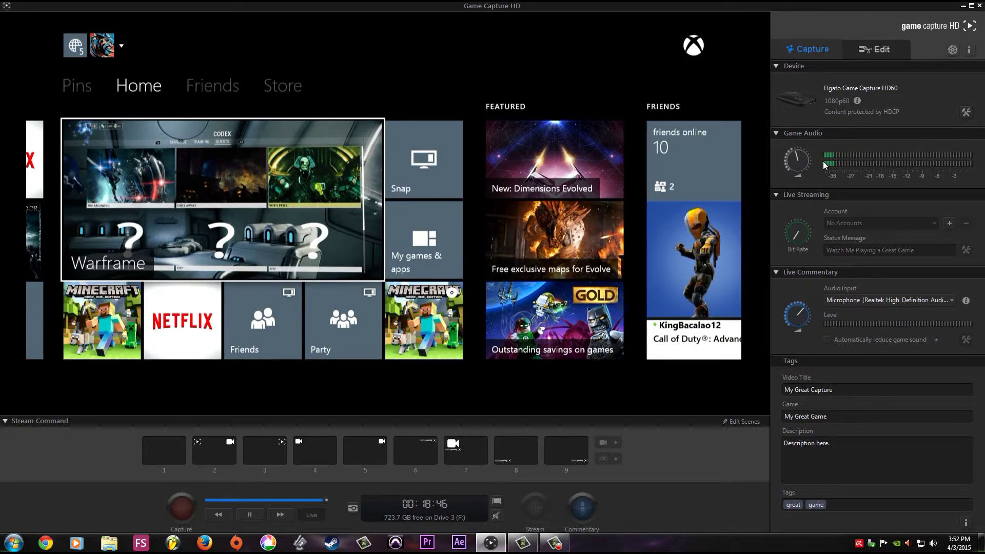
- Record a short gameplay capture and check it in the video library before returning to the capture view
left_click(183, 506)
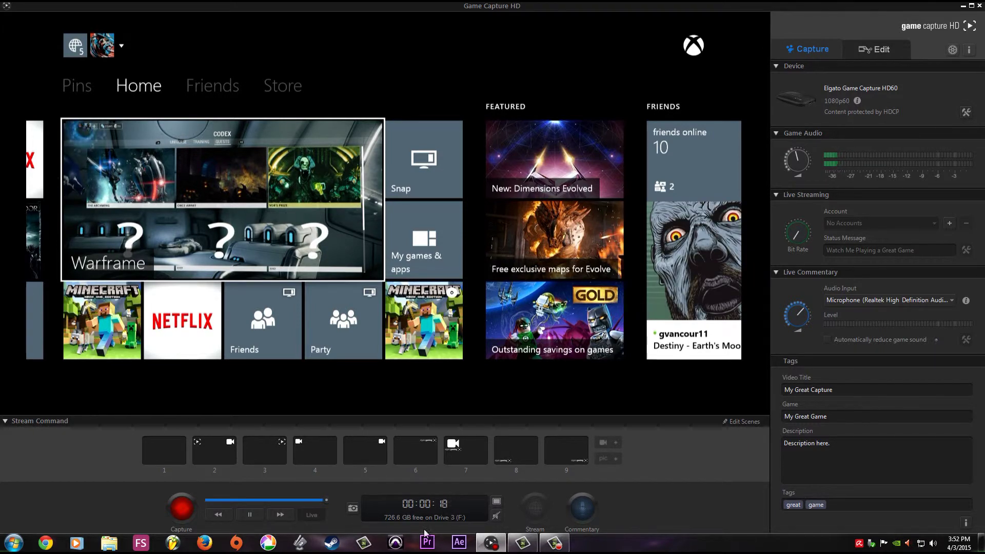
left_click(182, 508)
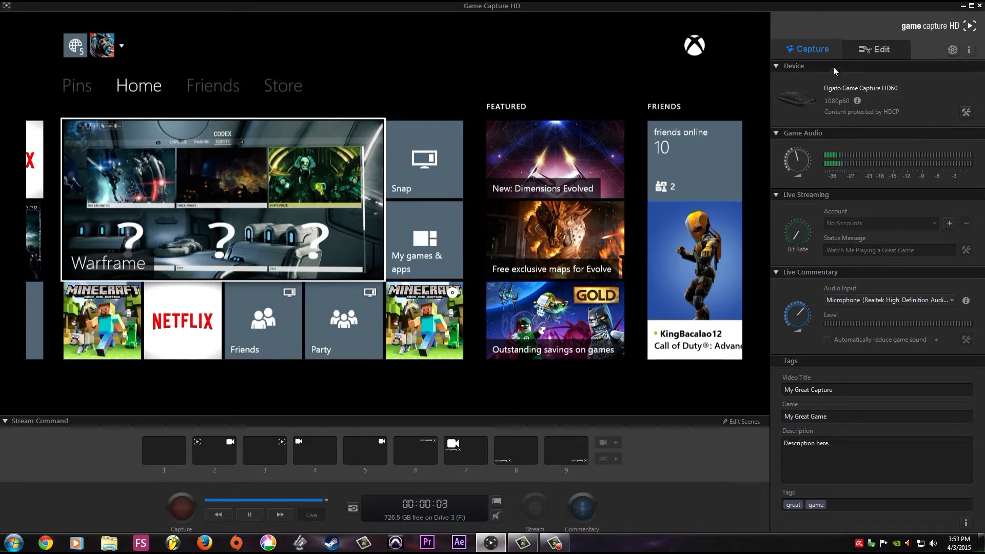
left_click(858, 54)
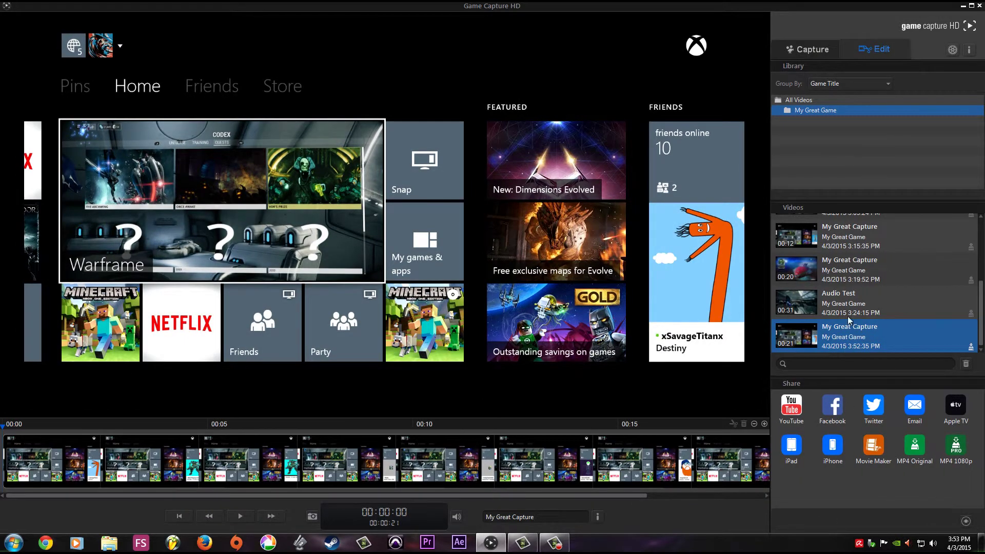
left_click(807, 48)
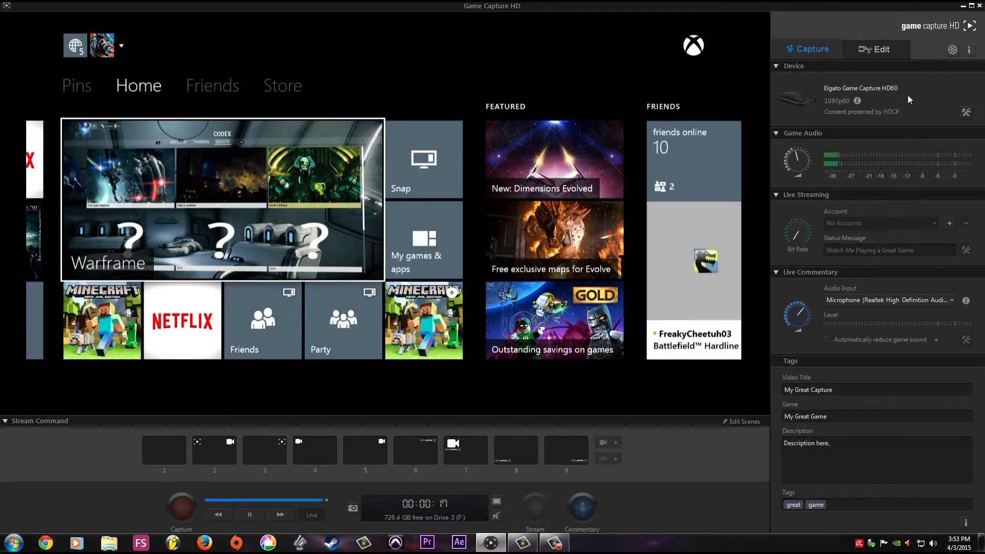
- Review the capture device settings without changing them, and slightly adjust the game audio level
left_click(963, 112)
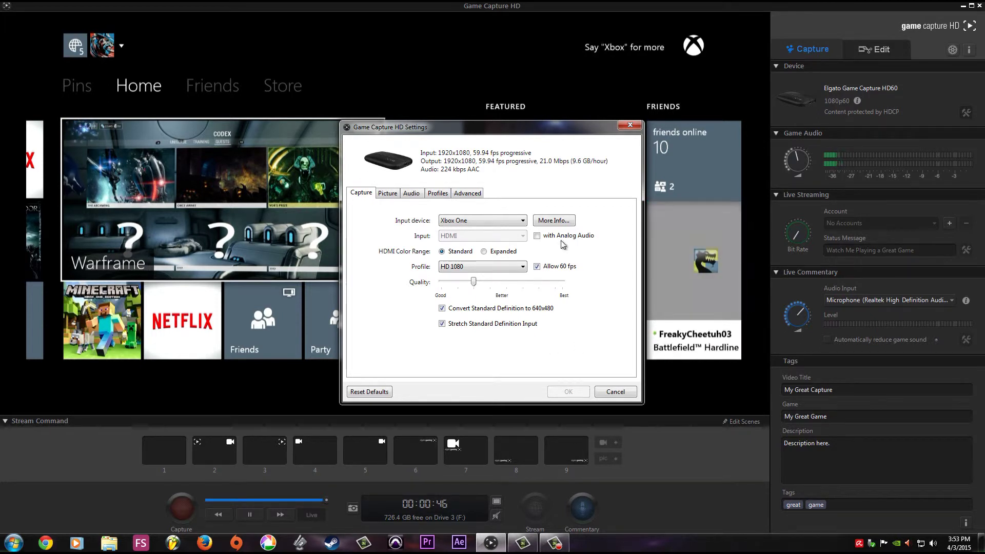
left_click(634, 127)
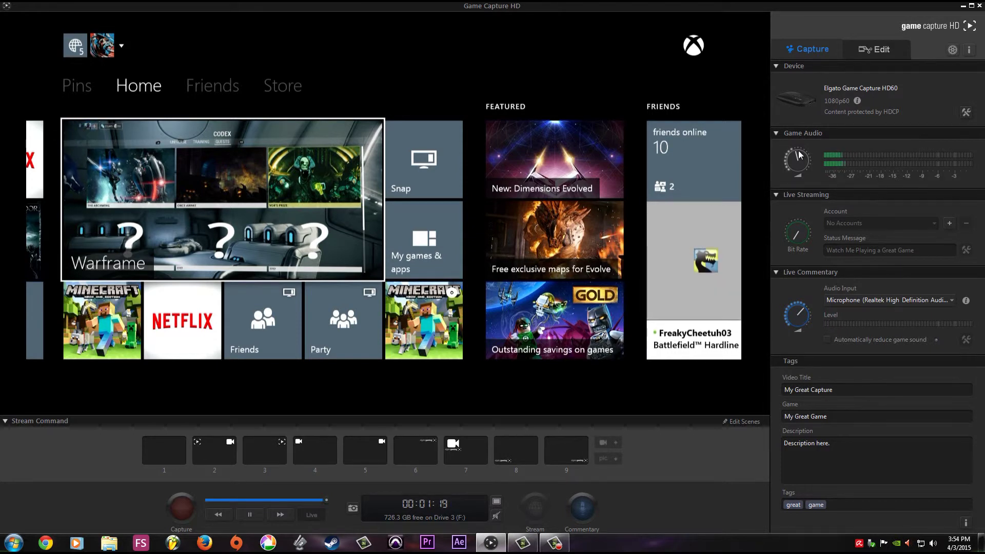
left_click_drag(801, 155, 805, 158)
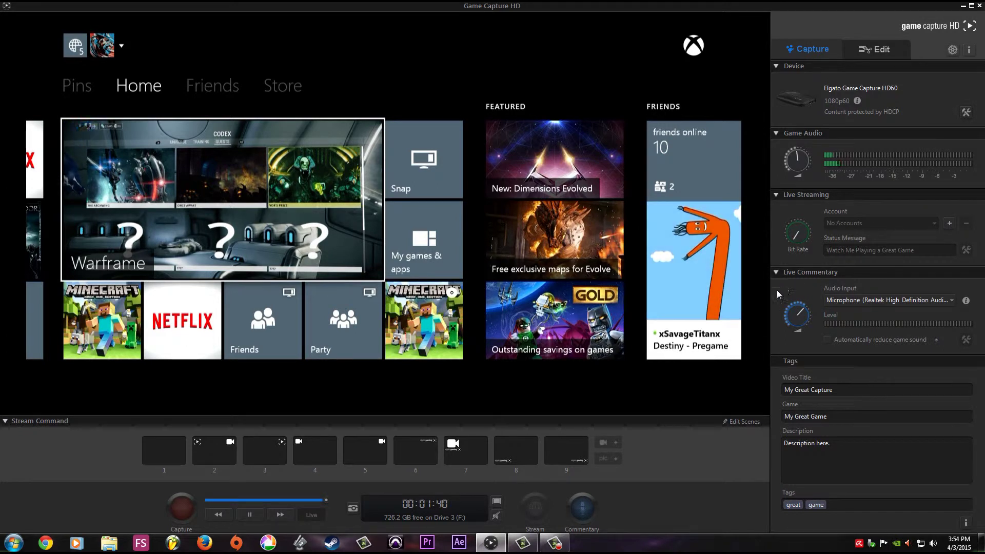
mouse_move(780, 303)
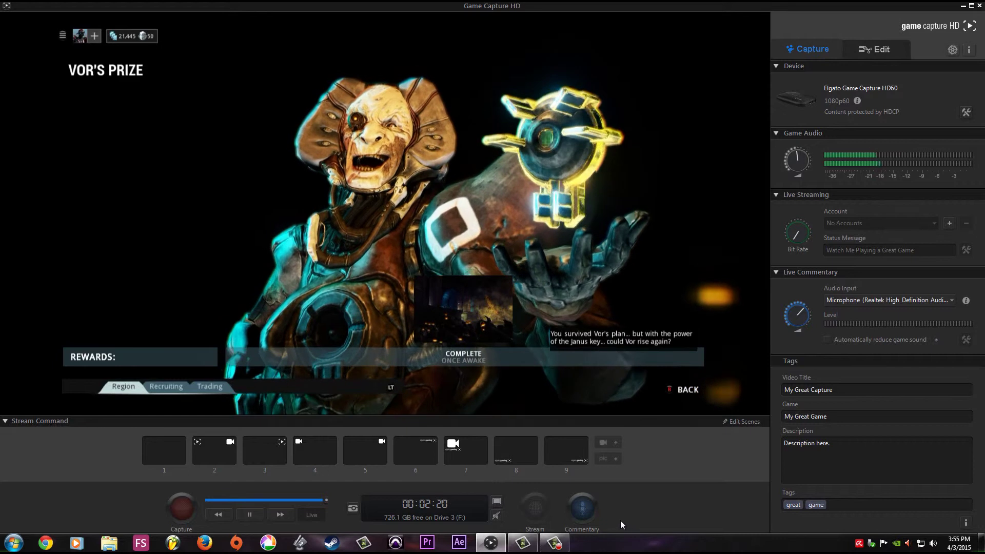
- Try live commentary on and off, and choose Microphone (Realtek High Definition Audio) as its audio input
left_click(592, 503)
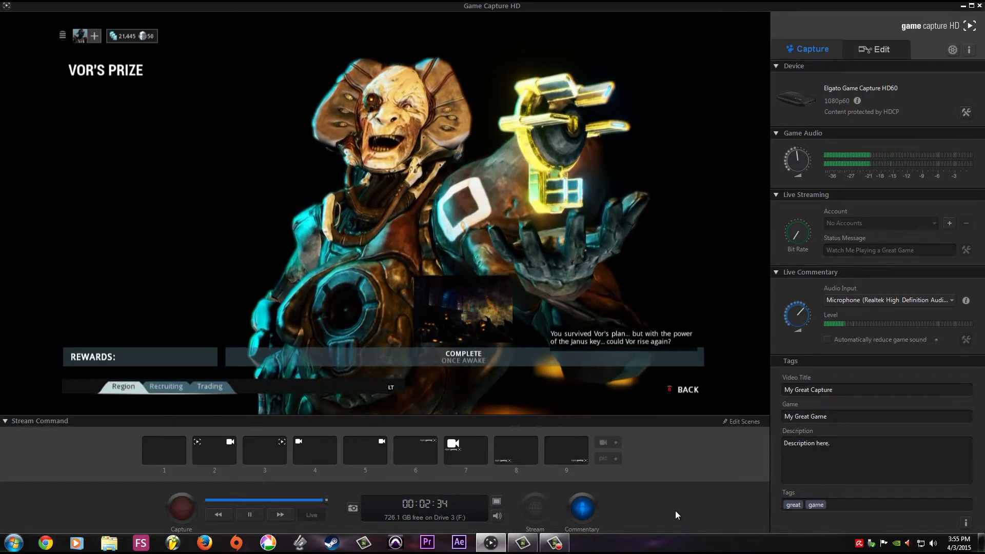
left_click(583, 508)
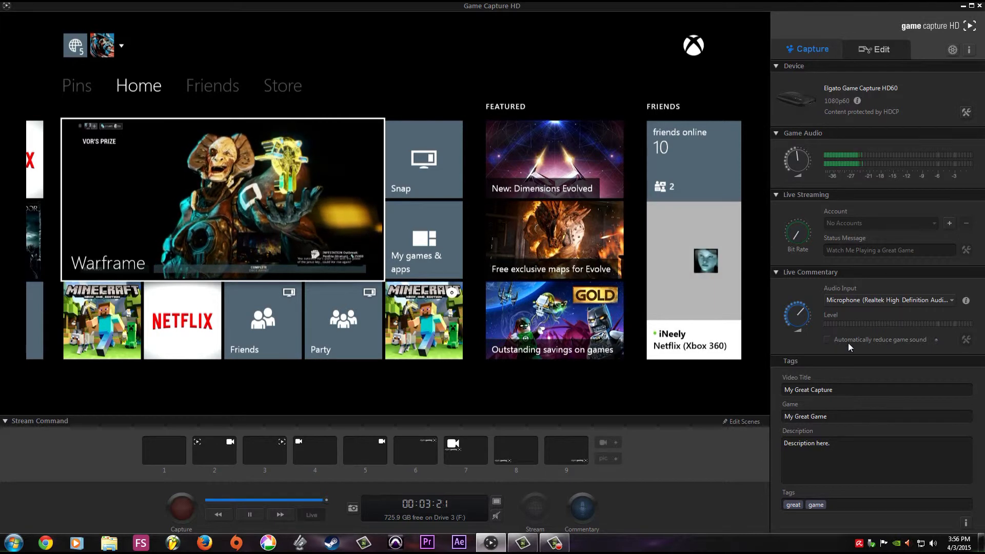
left_click(953, 299)
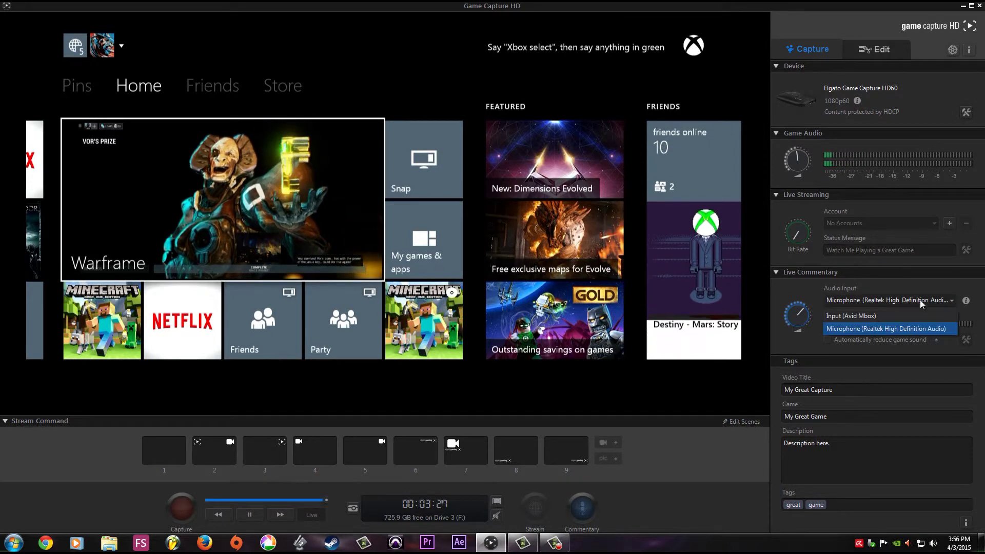
left_click(857, 328)
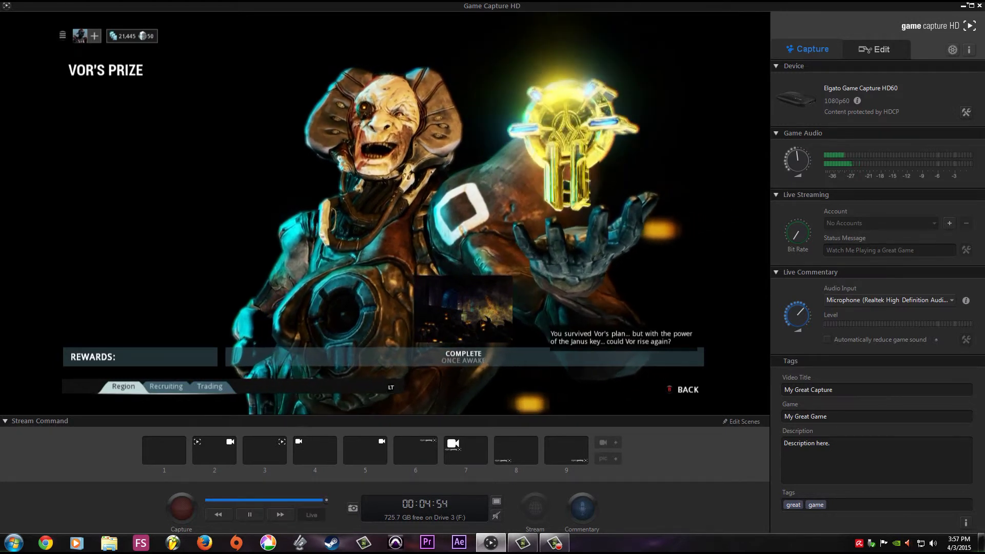
- View the My Great Capture screenshot saved on the desktop, close it, and return to Game Capture HD
left_click(961, 6)
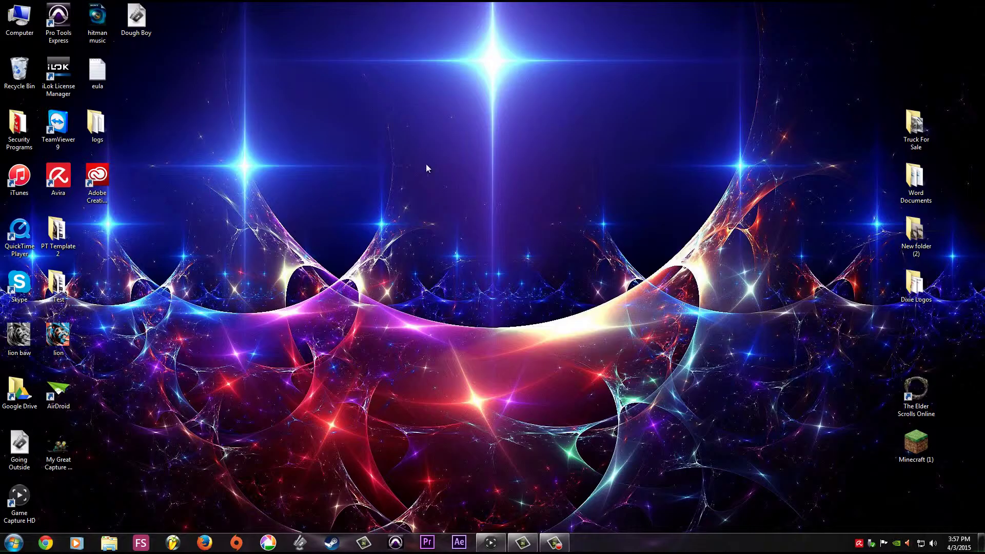
double_click(58, 447)
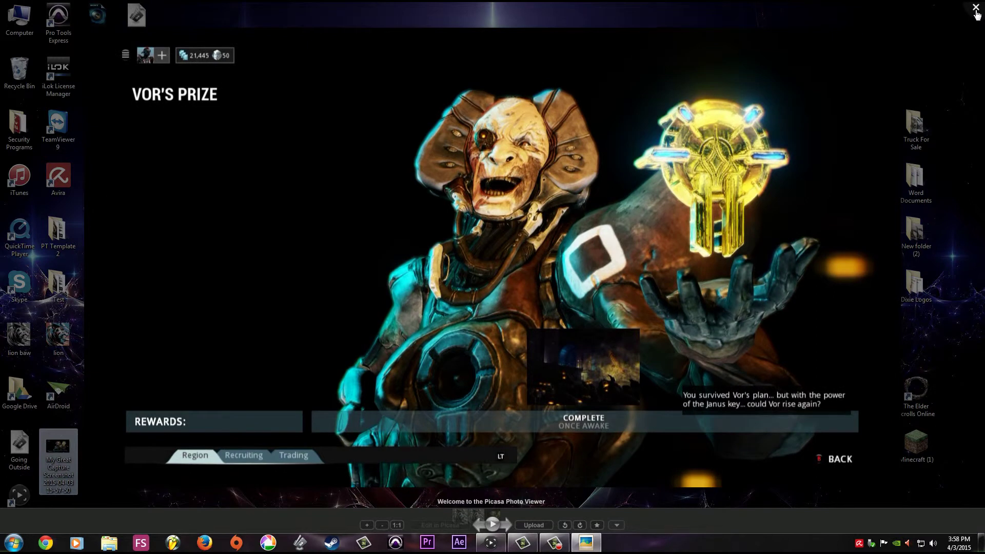
left_click(976, 8)
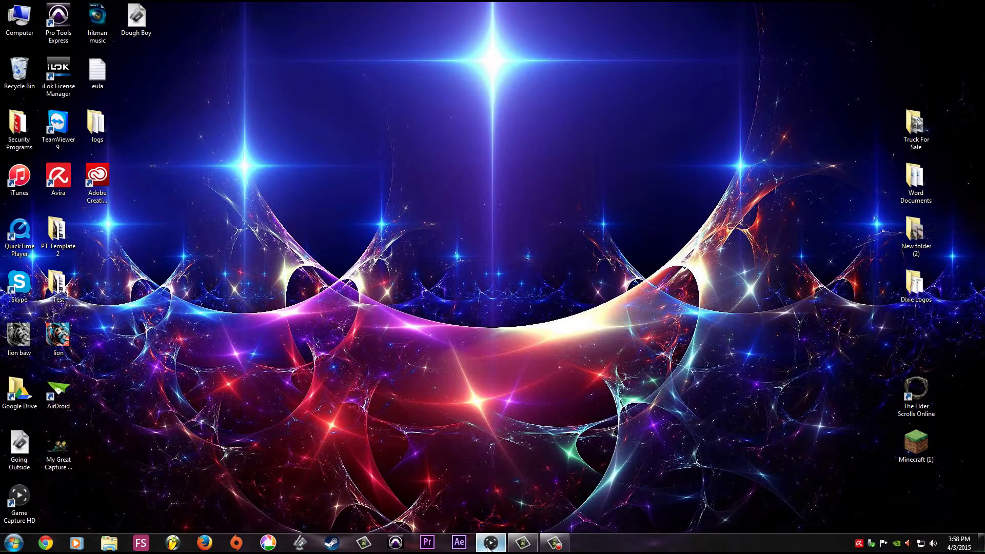
left_click(491, 543)
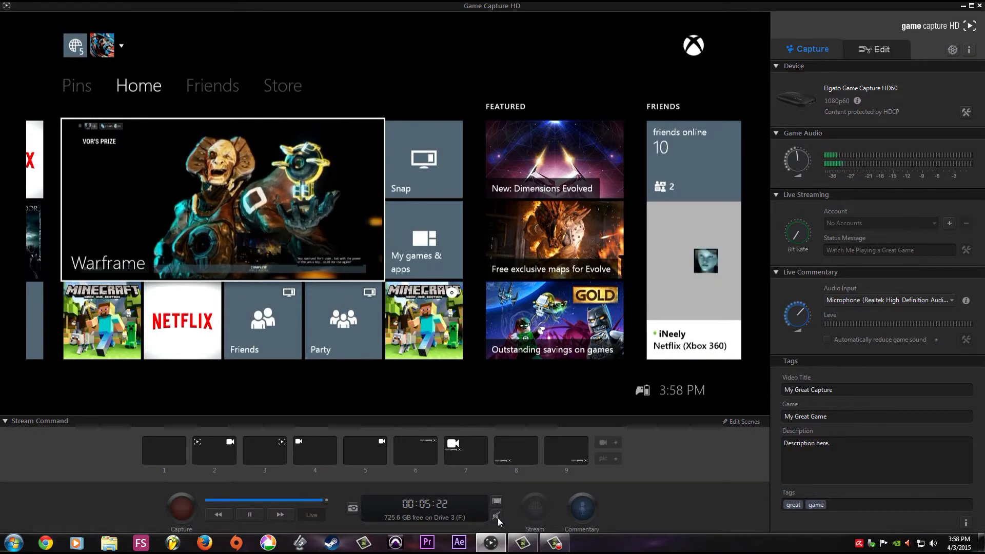
- Unmute the game preview sound briefly and mute it again
left_click(497, 516)
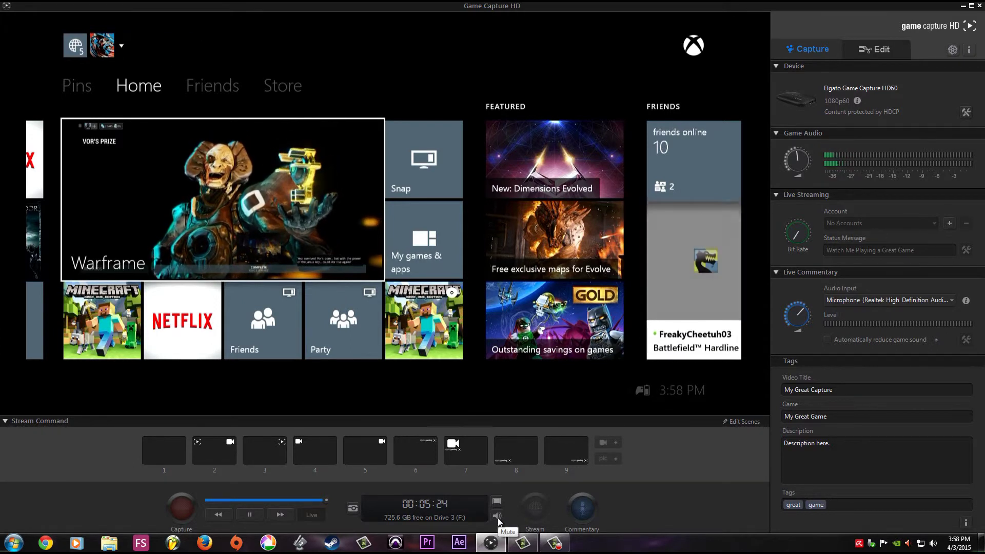
left_click(497, 517)
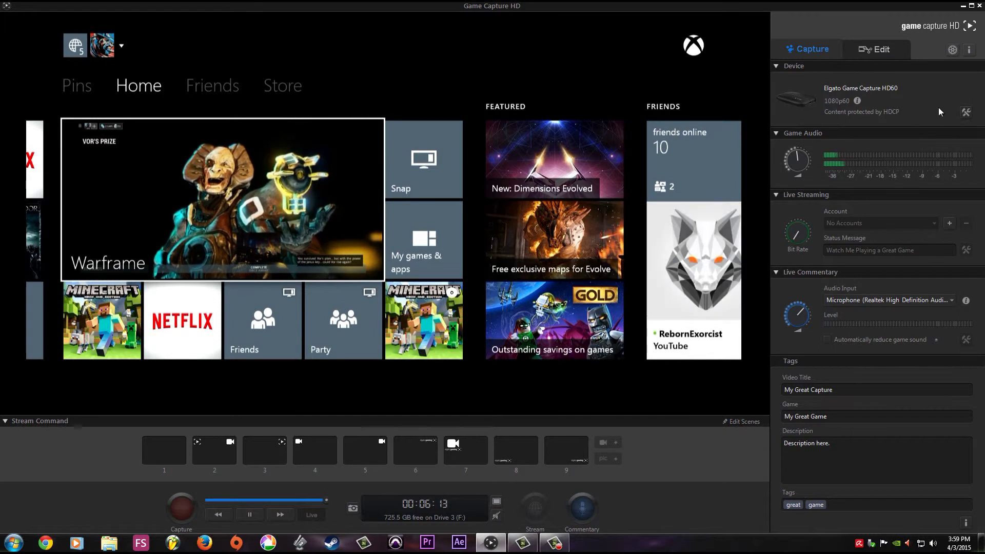
- Review the capture preferences and the folder chooser for the library location, leaving everything unchanged
left_click(953, 50)
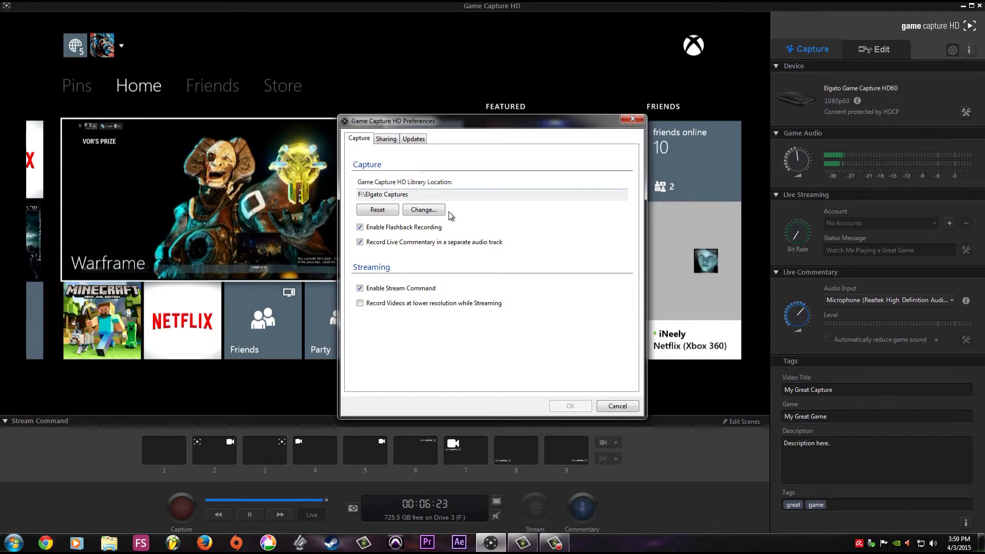
left_click(416, 213)
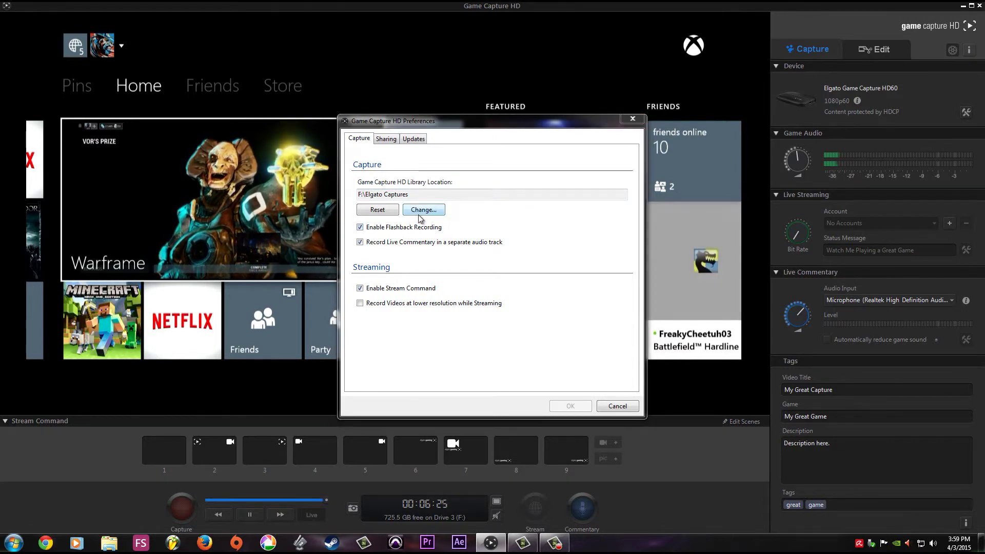
scroll(61, 197, "down", 1)
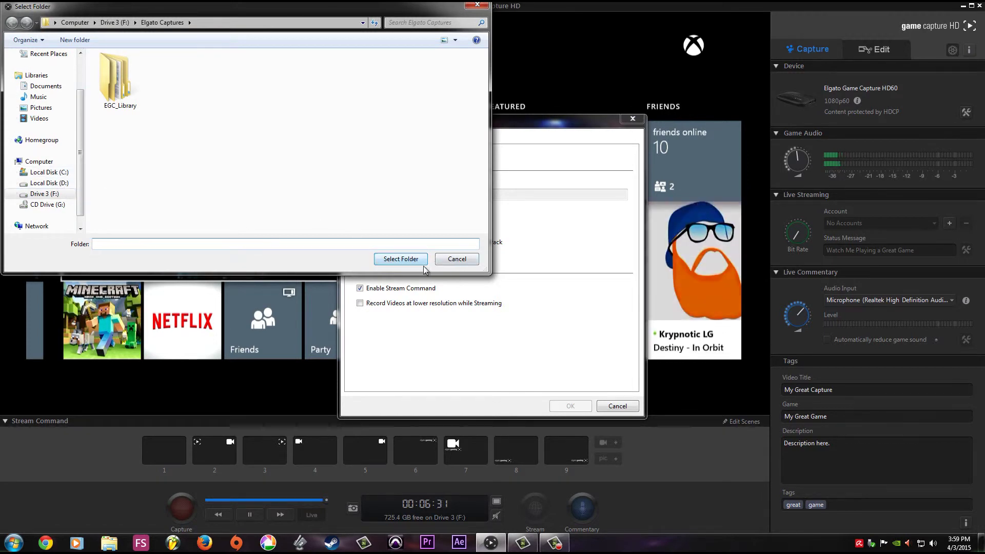
left_click(457, 260)
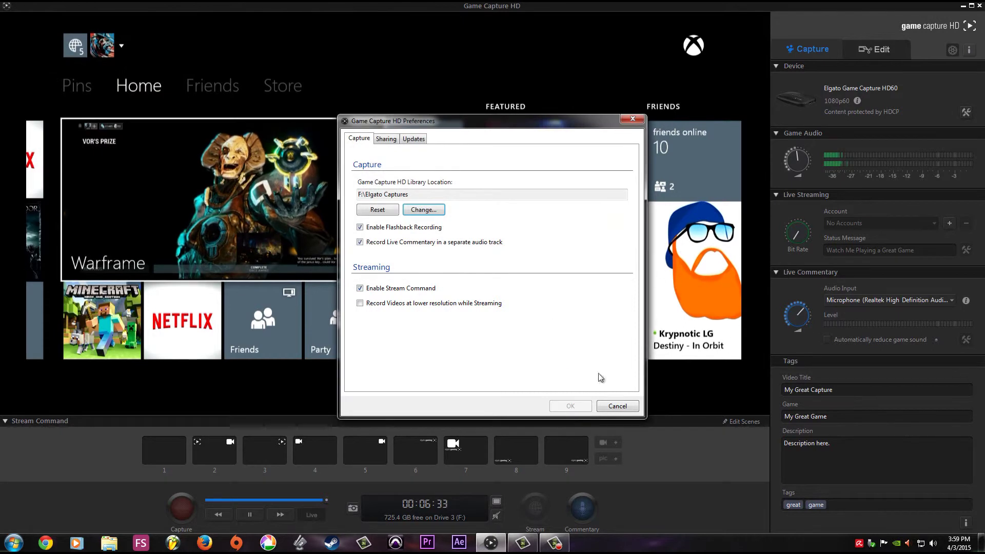
key("Escape")
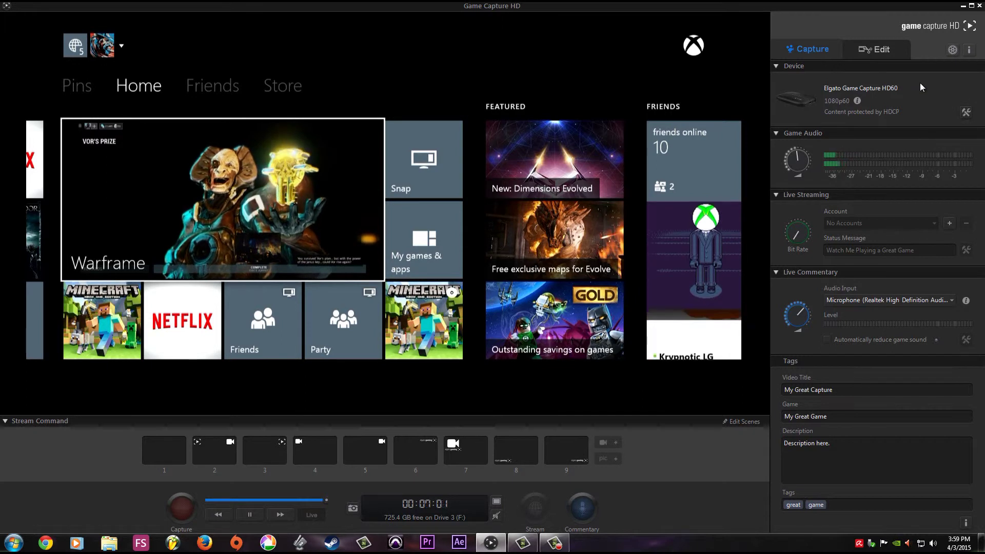
- Delete the My Great Capture video dated 4/3/2015 3:52:35 PM from the video library
left_click(875, 47)
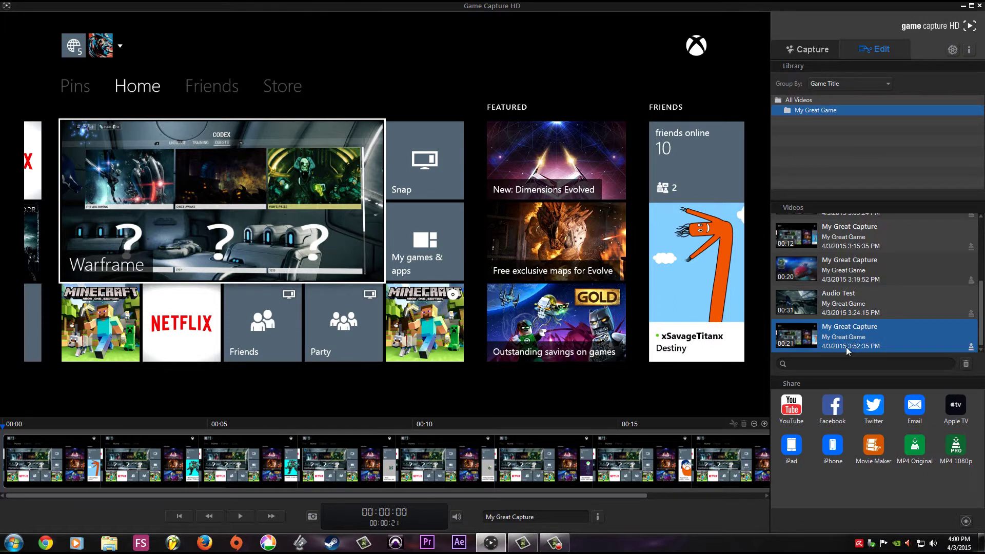
left_click(909, 294)
left_click(906, 331)
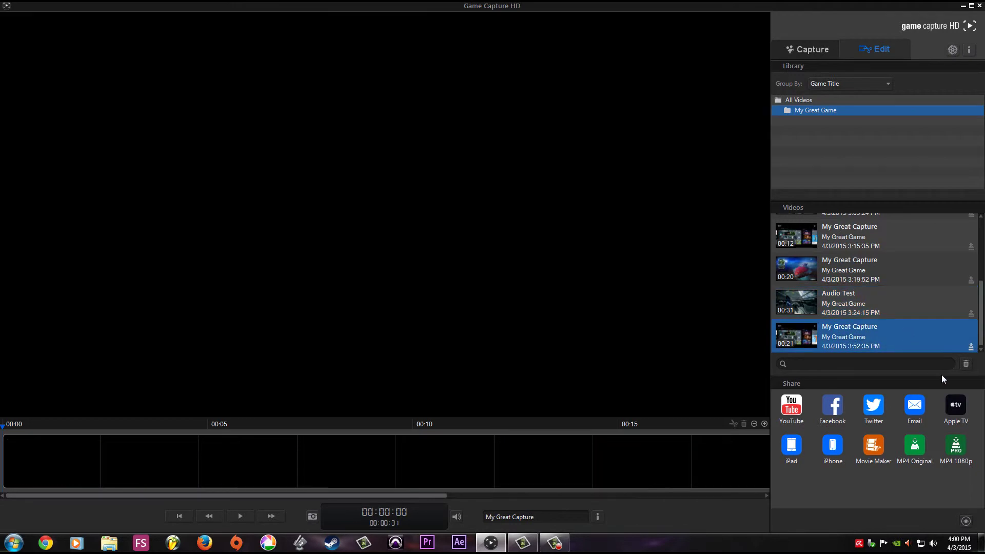
left_click(967, 364)
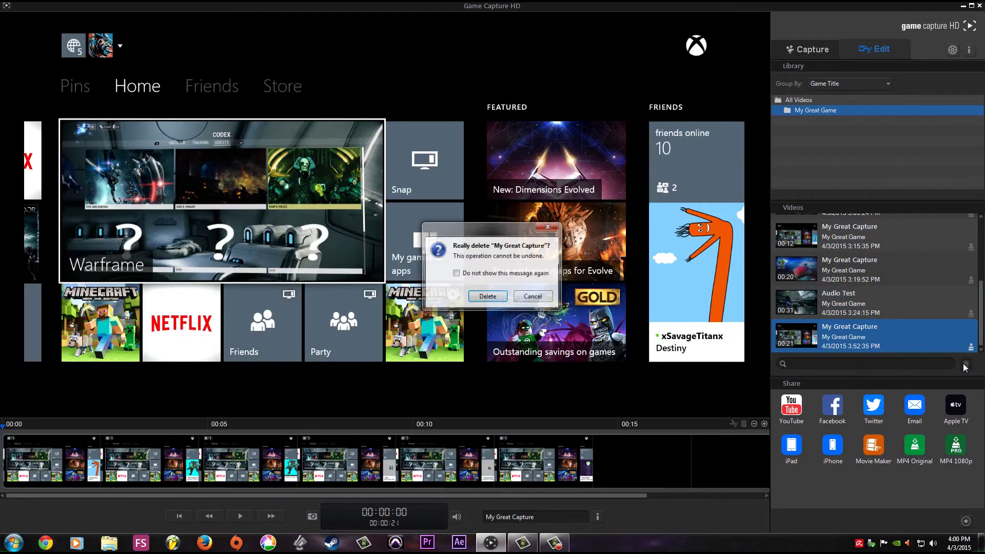
left_click(487, 297)
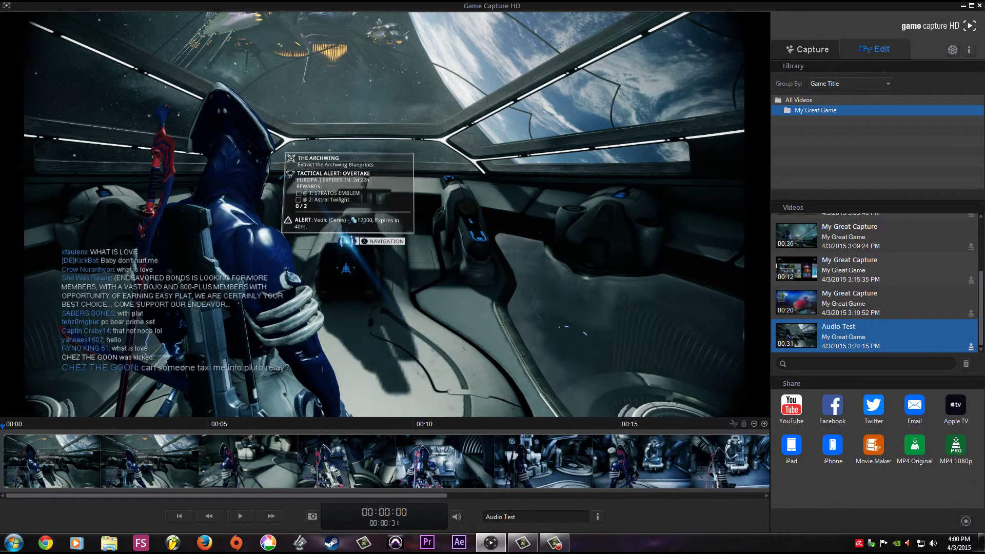
- Switch to Windows Explorer and open the Elgato Captures folder on Drive 3 (F:)
scroll(981, 306, "up", 3)
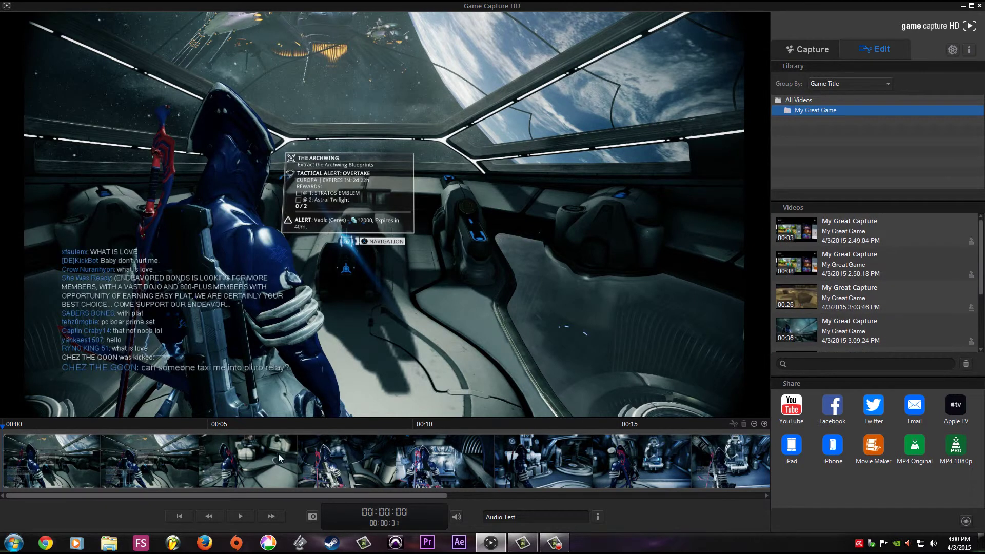
left_click(108, 542)
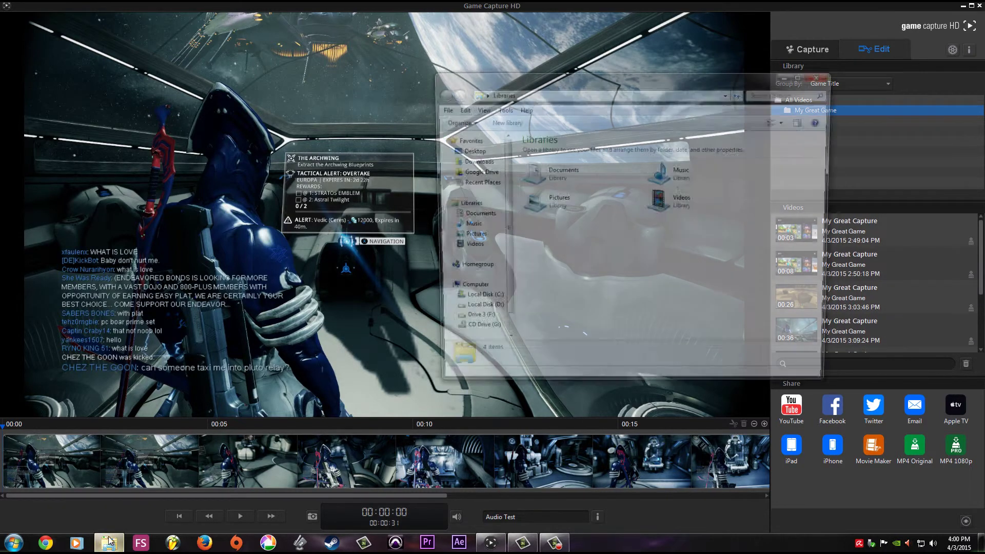
left_click(470, 323)
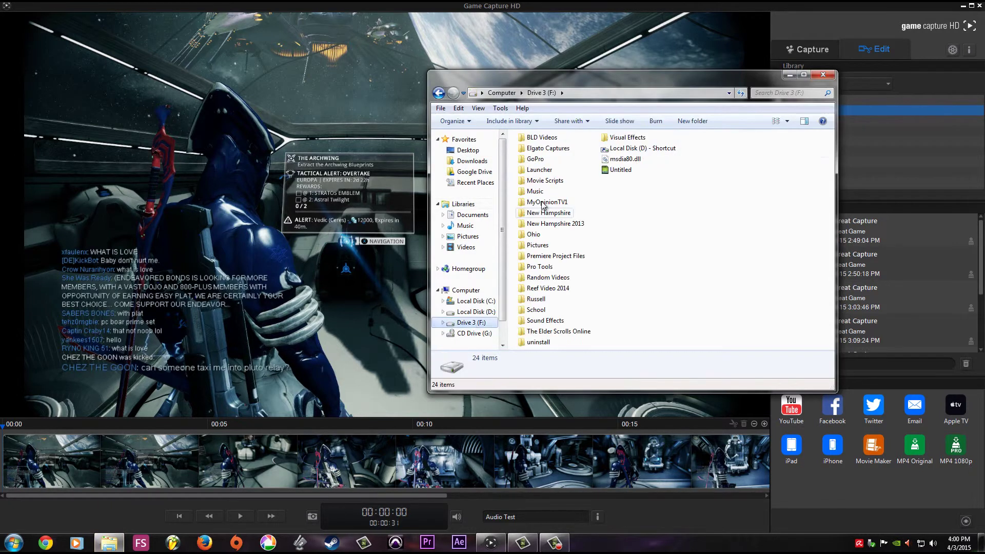
left_click(542, 150)
double_click(542, 149)
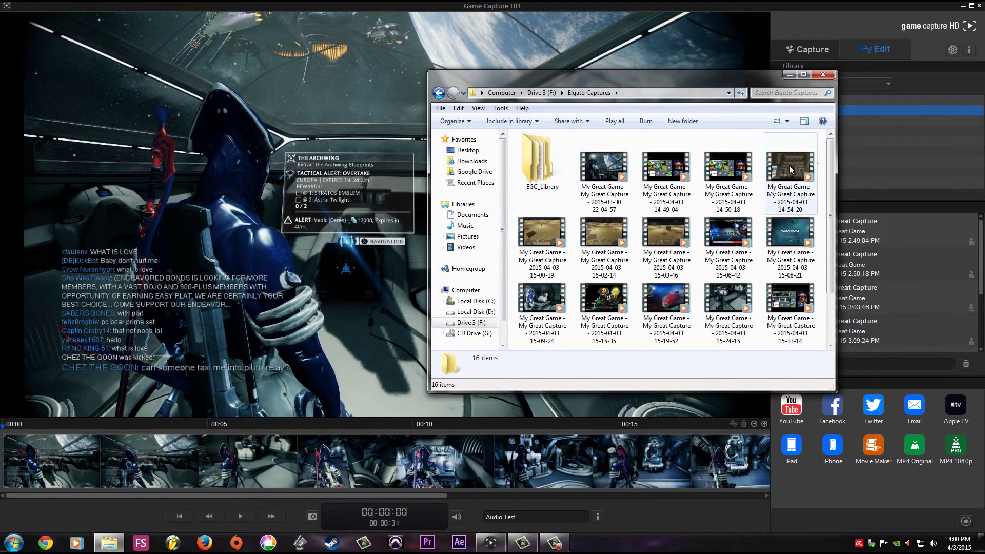
scroll(833, 237, "down", 2)
left_click(568, 324)
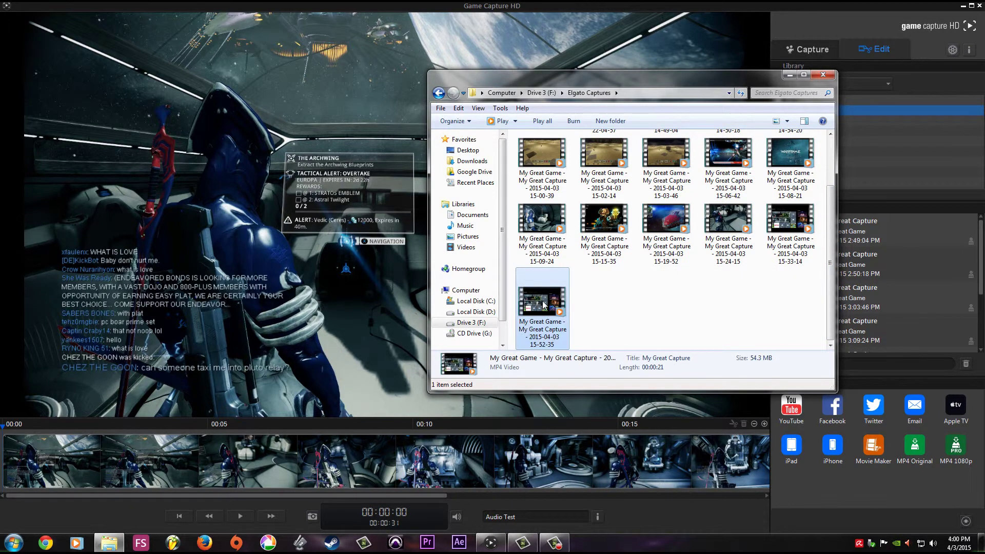
key("Delete")
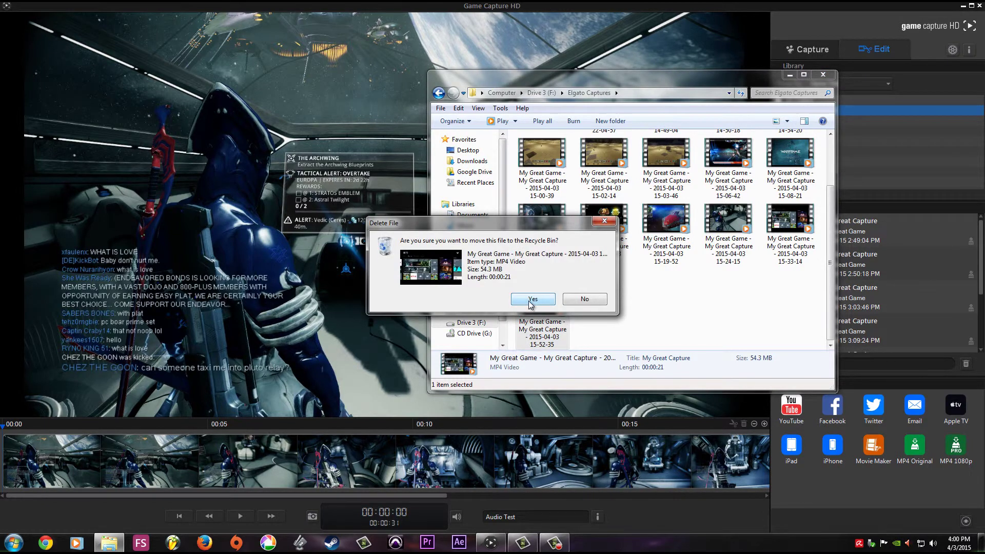
left_click(532, 299)
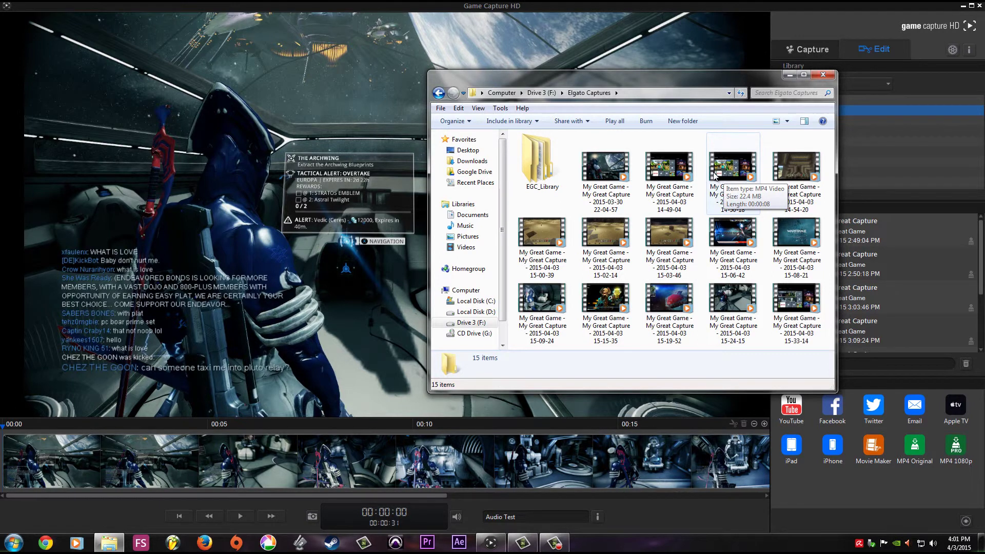
left_click(487, 405)
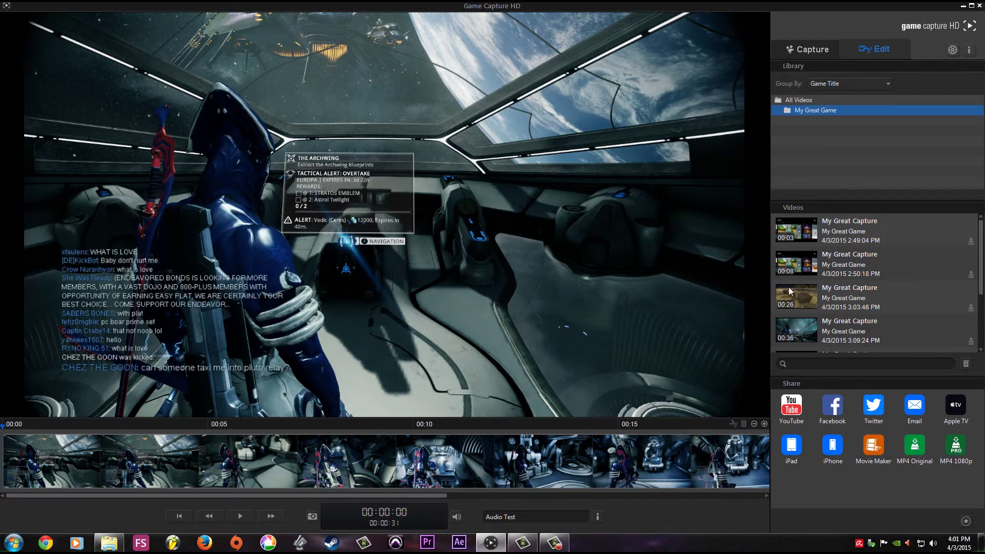
- Play the Audio Test video from the start and pause it at about 12 seconds
left_click_drag(420, 495, 266, 504)
left_click(240, 516)
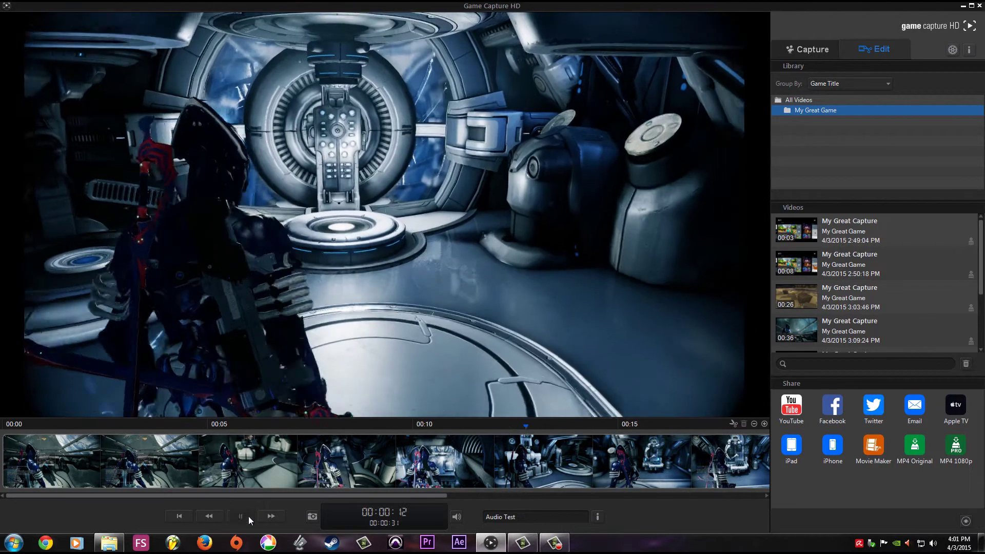
left_click(247, 517)
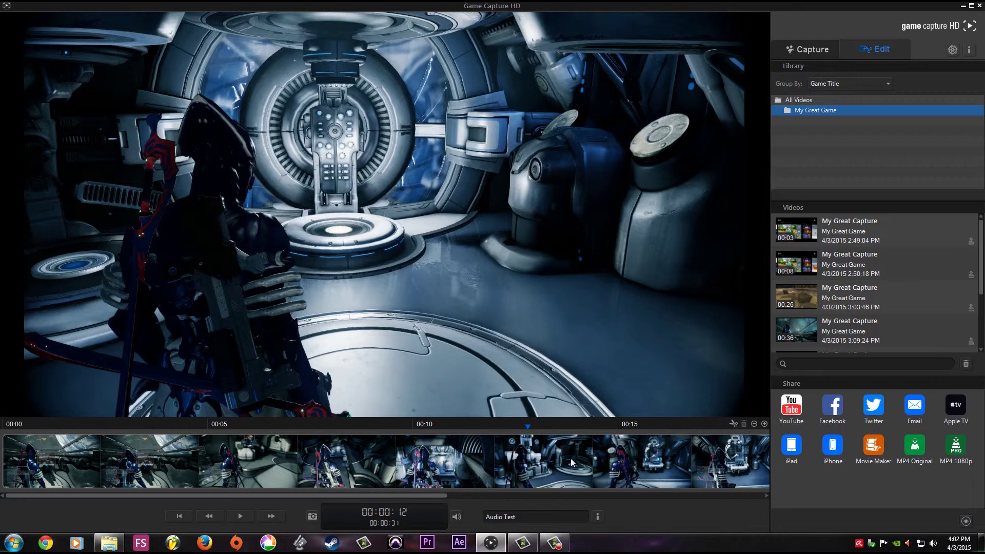
- Open the My Great Capture video dated 4/3/2015 3:19:52 PM and place the playhead near the end of the loading-screen footage
left_click_drag(978, 265, 978, 330)
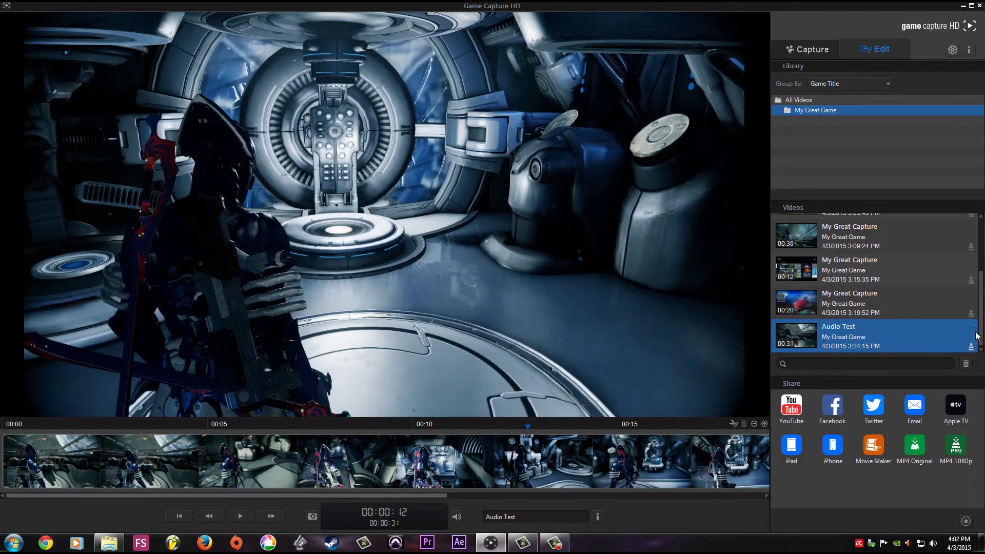
scroll(857, 296, "down", 3)
left_click(856, 298)
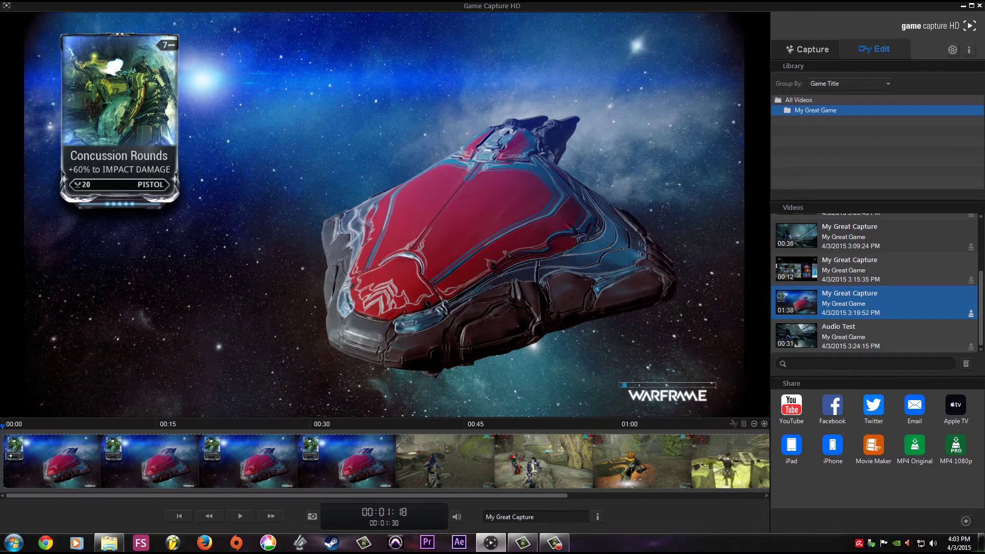
left_click_drag(9, 455, 345, 481)
left_click_drag(4, 426, 341, 441)
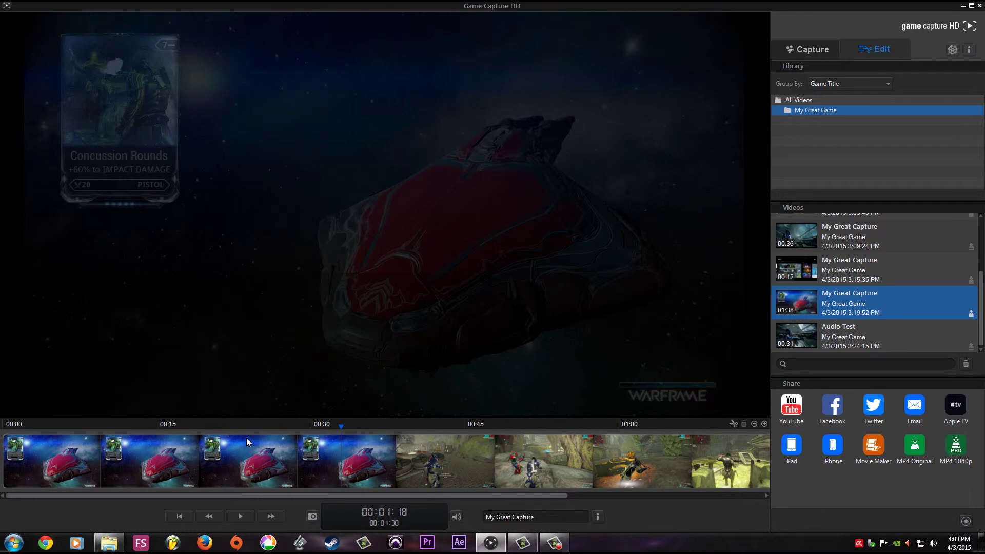
- Split the video at about 33 seconds, where the loading screen changes to gameplay
left_click(764, 424)
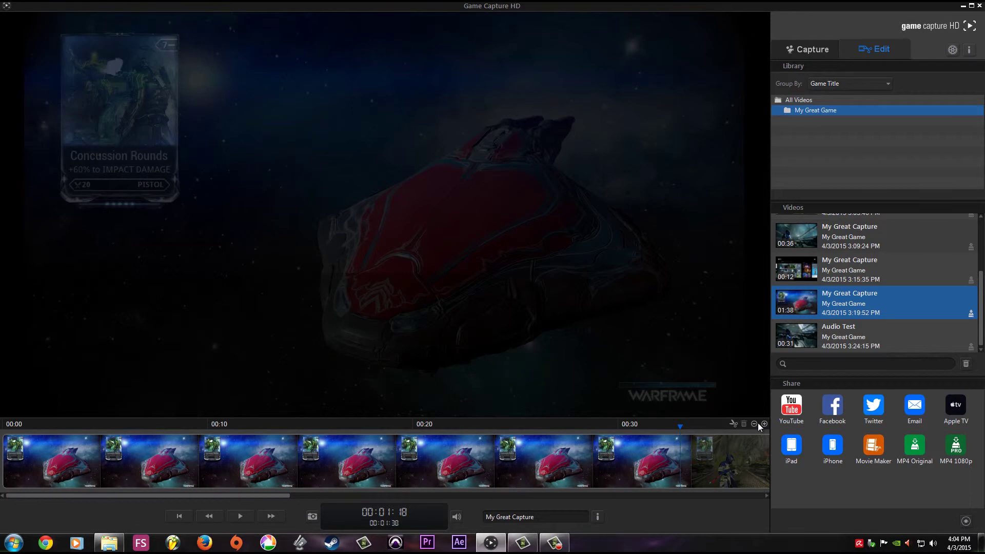
left_click(754, 424)
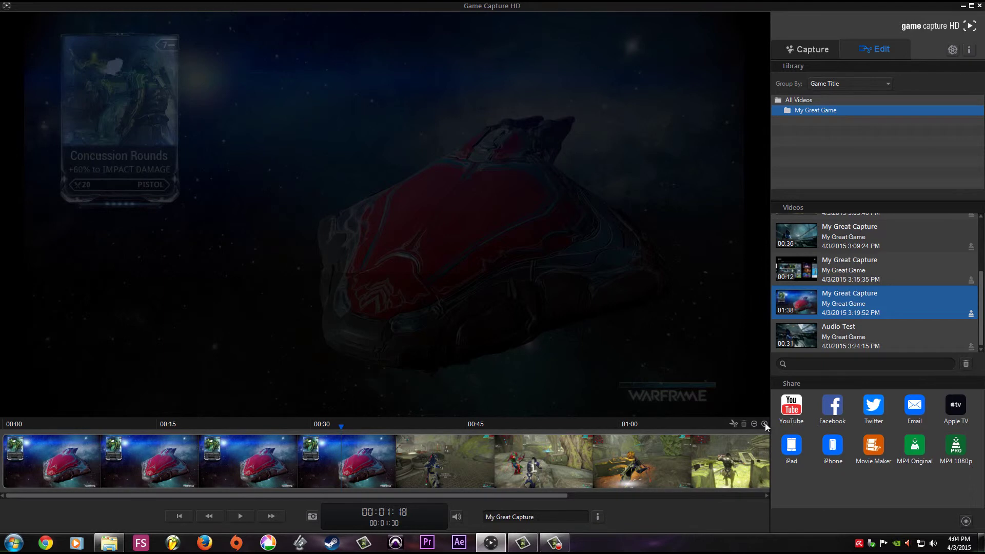
left_click(764, 423)
left_click(764, 423)
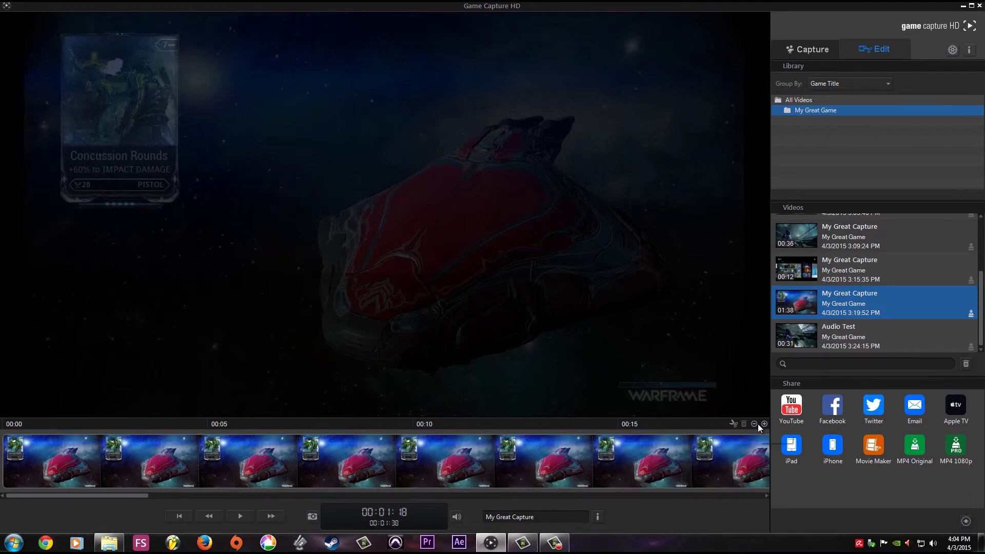
left_click_drag(137, 497, 334, 496)
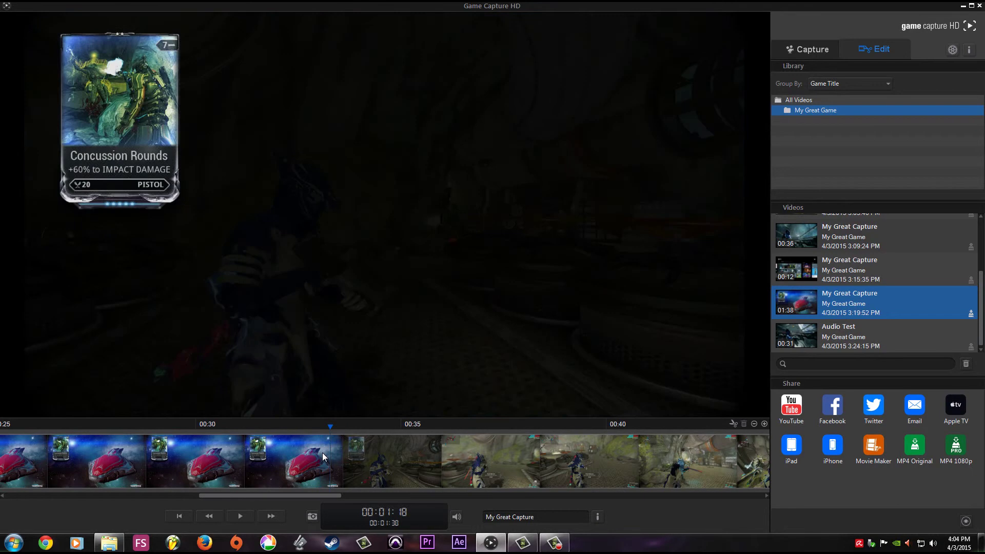
left_click(734, 424)
- Delete the loading-screen segment before the split
left_click(754, 423)
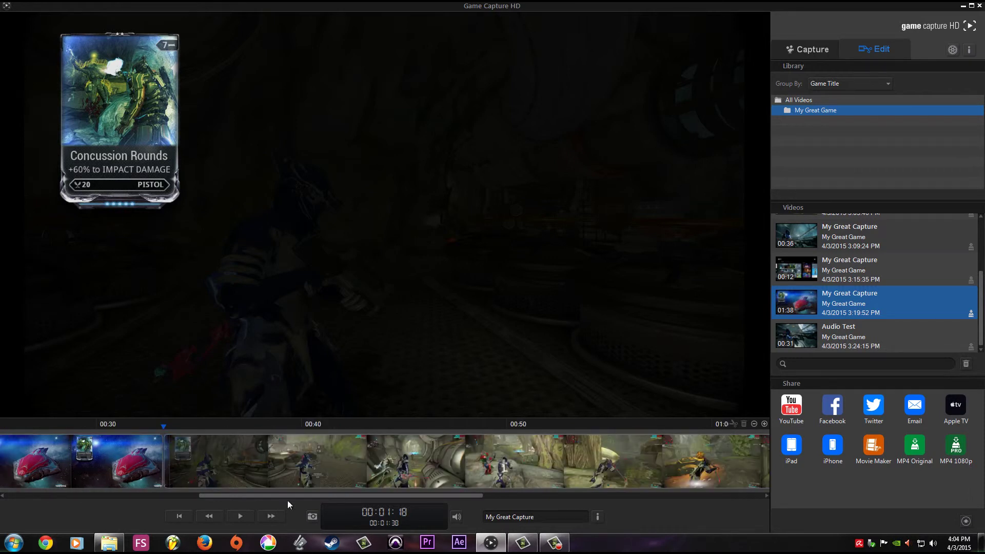
left_click_drag(287, 496, 89, 509)
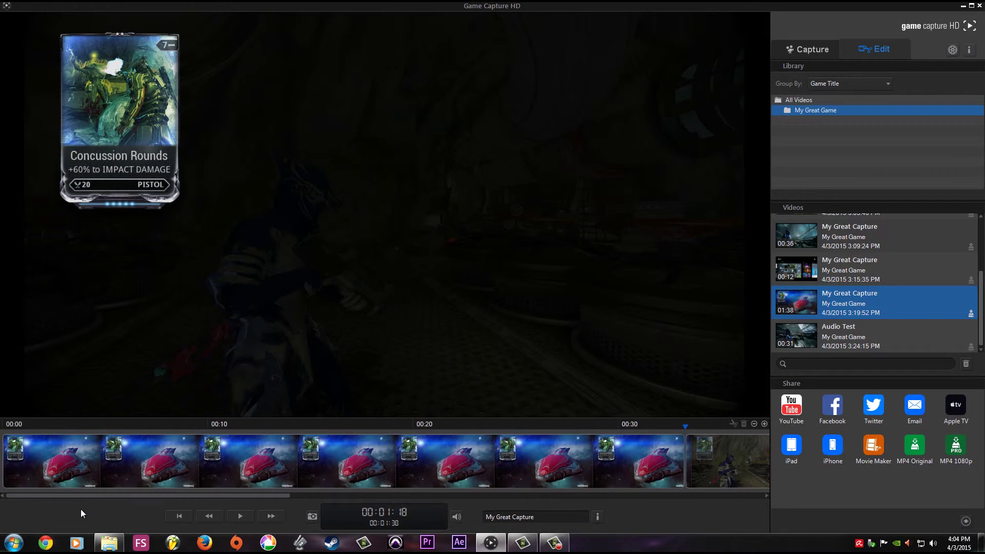
left_click(307, 467)
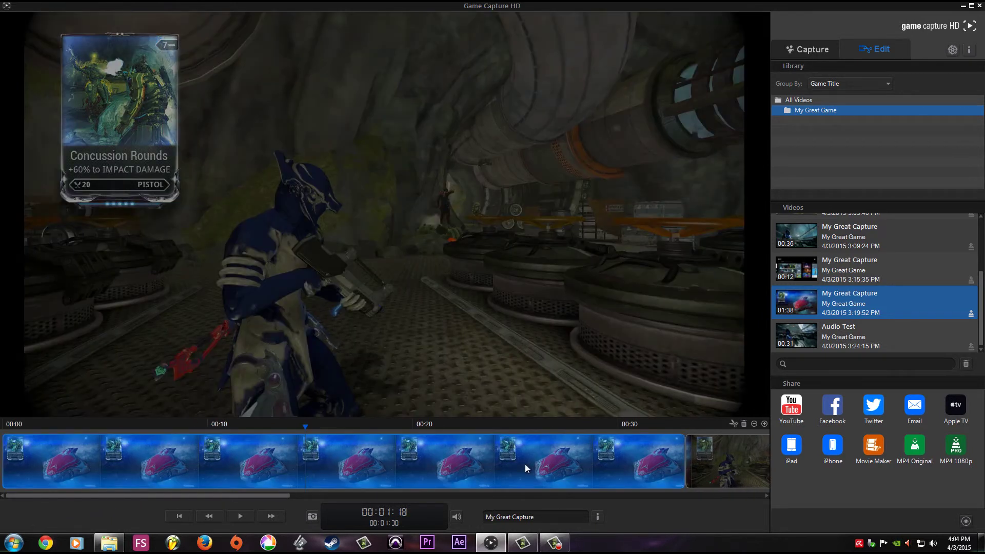
left_click(744, 423)
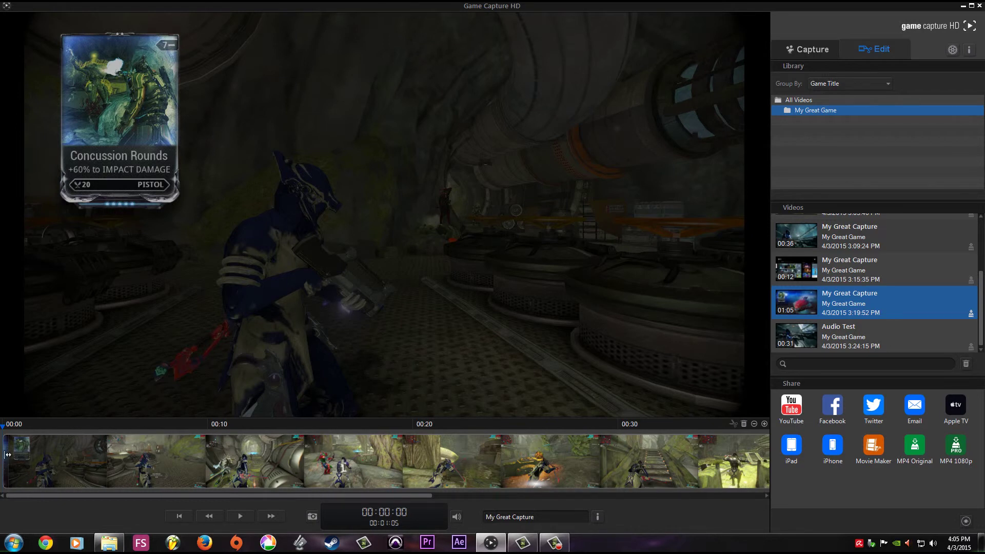
- Play the gameplay clip to about 44 seconds, split it there and delete the segment before the split
left_click_drag(7, 454, 131, 451)
left_click(241, 516)
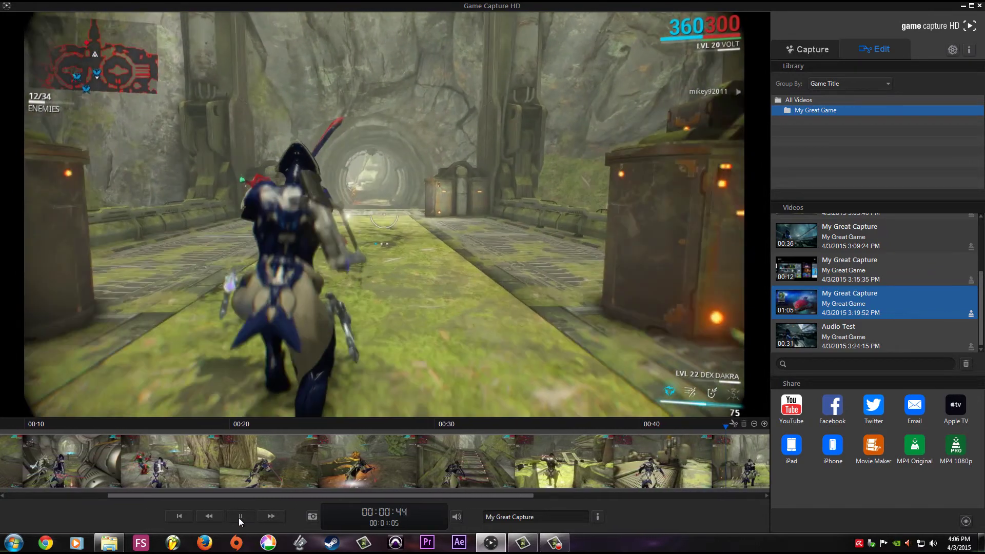
left_click(241, 517)
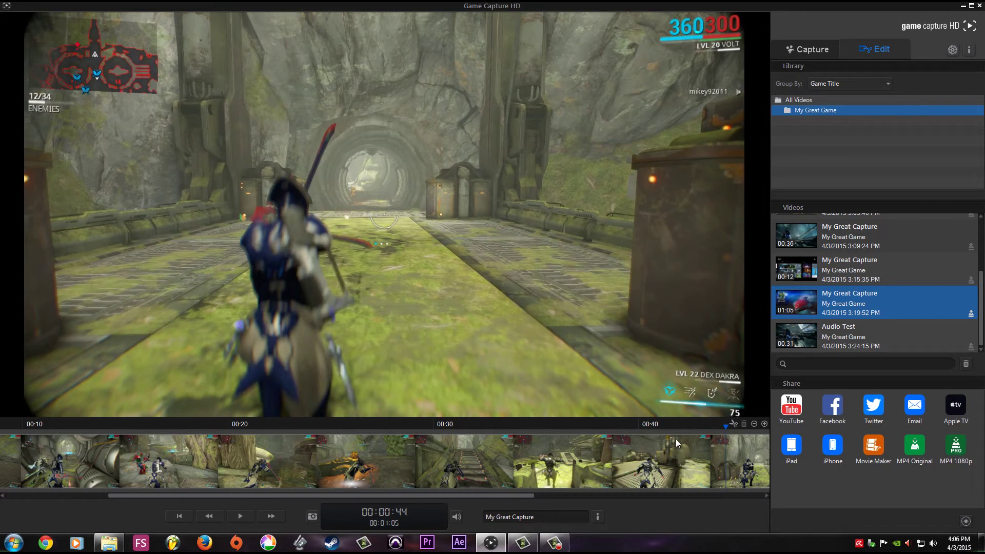
left_click(733, 423)
left_click(561, 476)
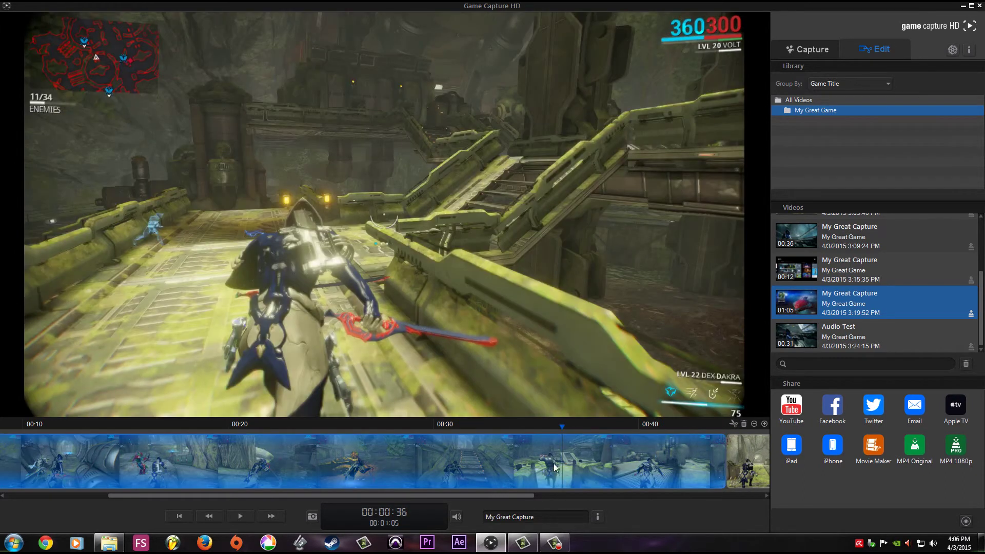
left_click(744, 423)
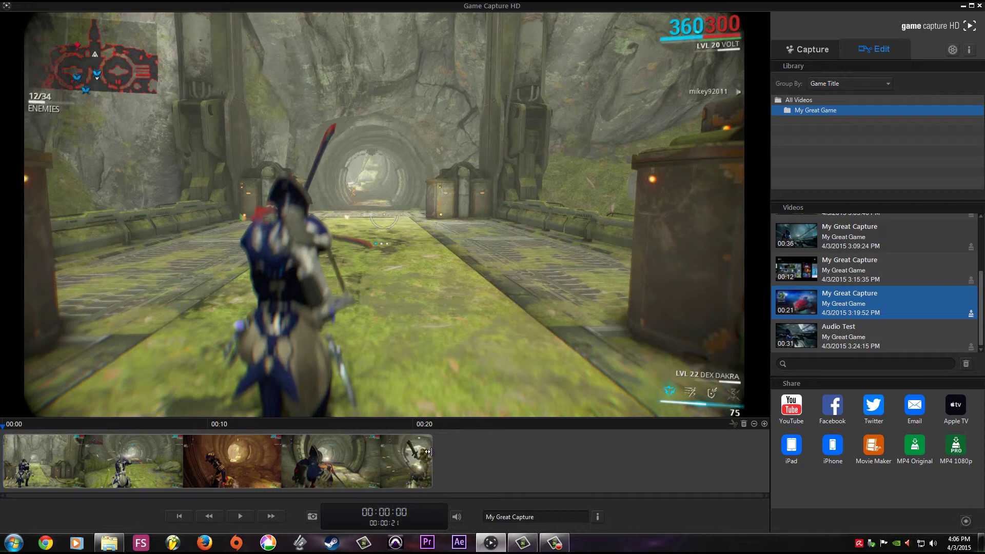
- Play the clip from its start to about 8 seconds, split it there and delete the segment after the split
mouse_move(428, 452)
left_mouse_down()
mouse_move(519, 446)
mouse_move(430, 459)
left_mouse_up()
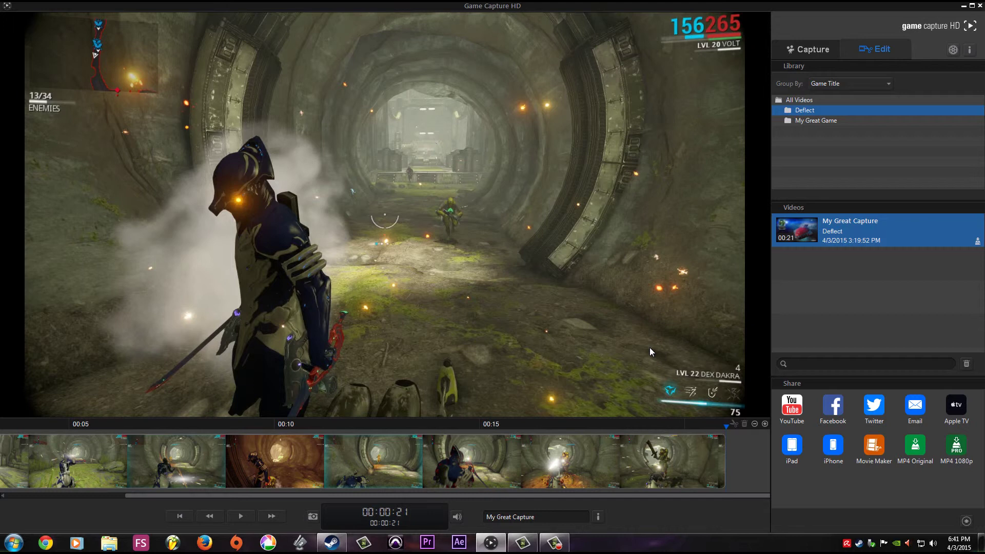
left_click(191, 519)
left_click(230, 515)
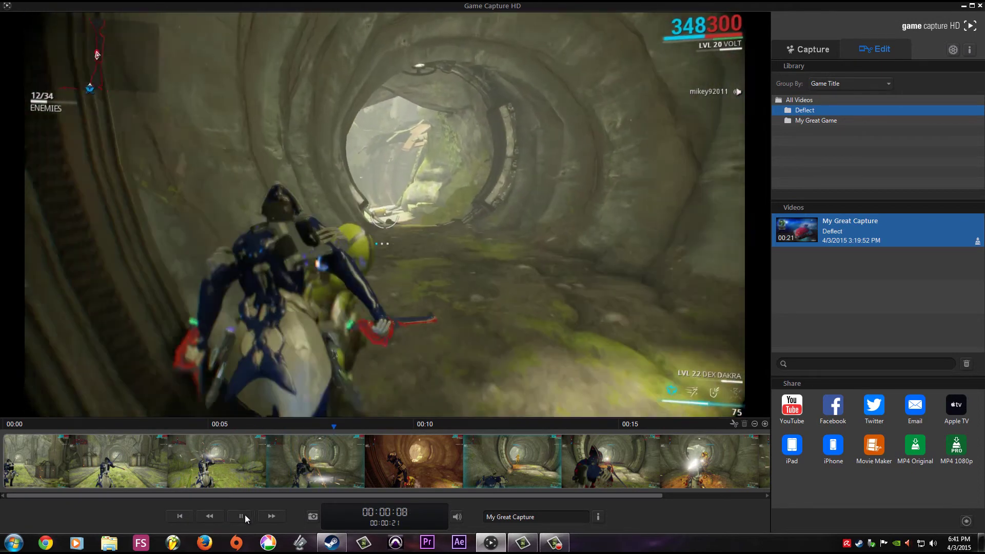
left_click(245, 515)
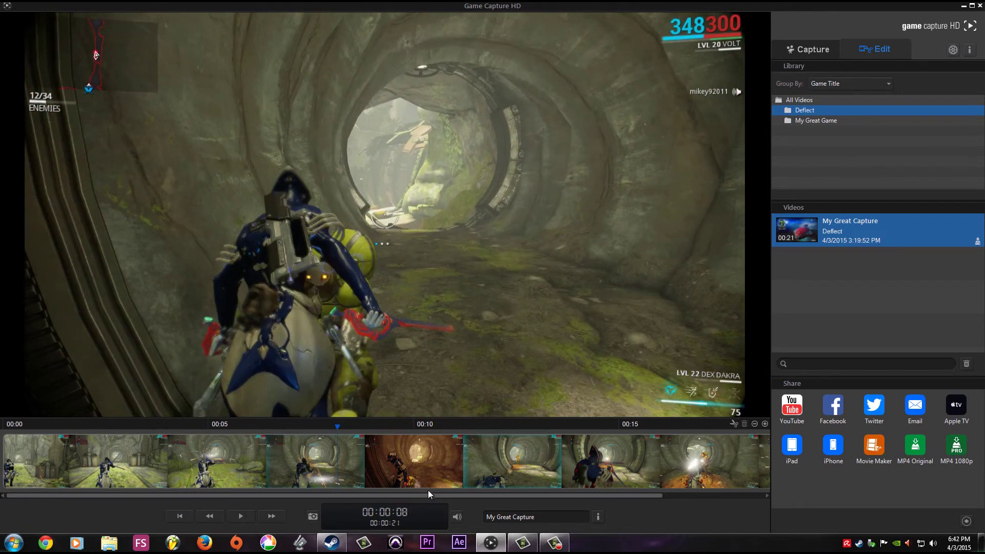
left_click_drag(429, 494, 503, 501)
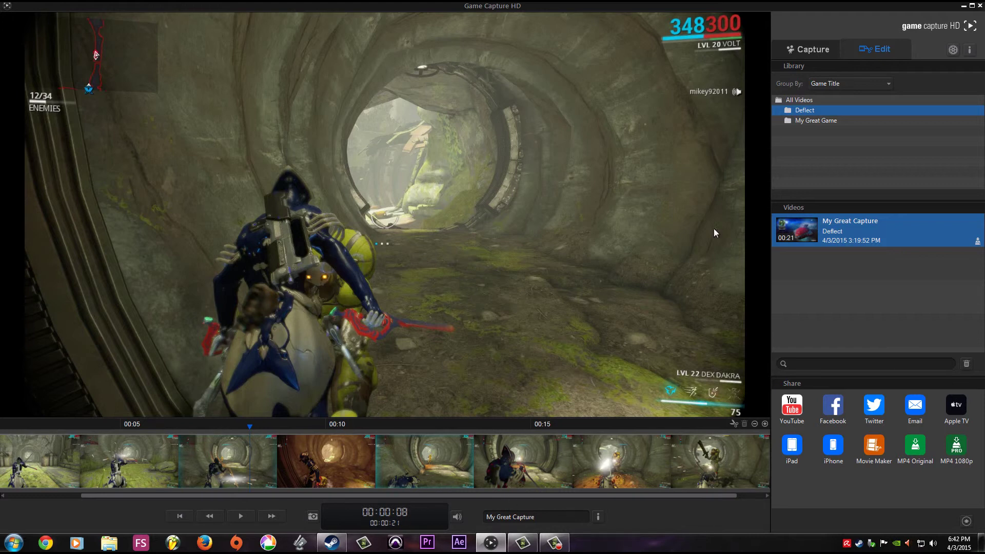
left_click(734, 424)
left_click(355, 449)
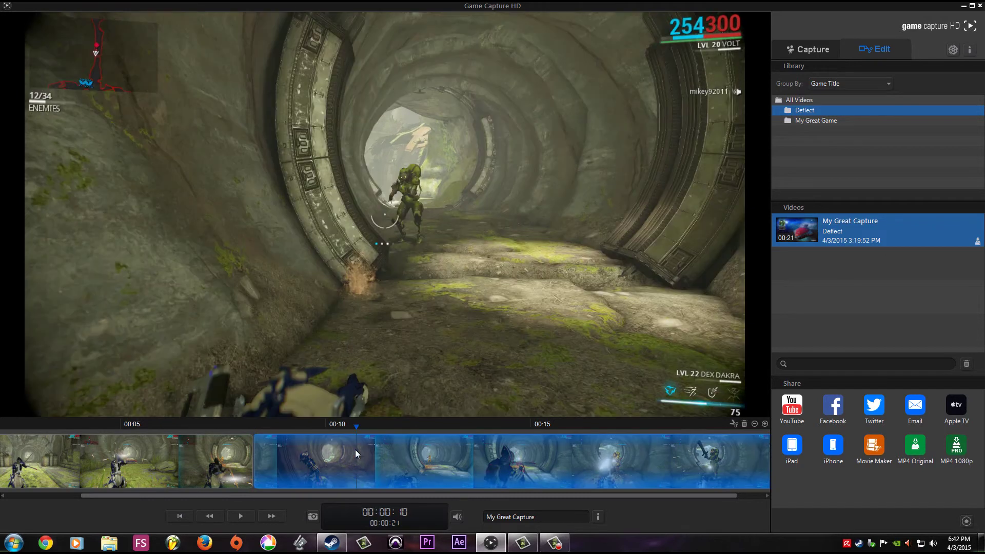
key("Delete")
- Extend the end of the trimmed clip slightly and play back its last seconds to check the ending
left_click_drag(331, 424, 269, 425)
left_click(236, 517)
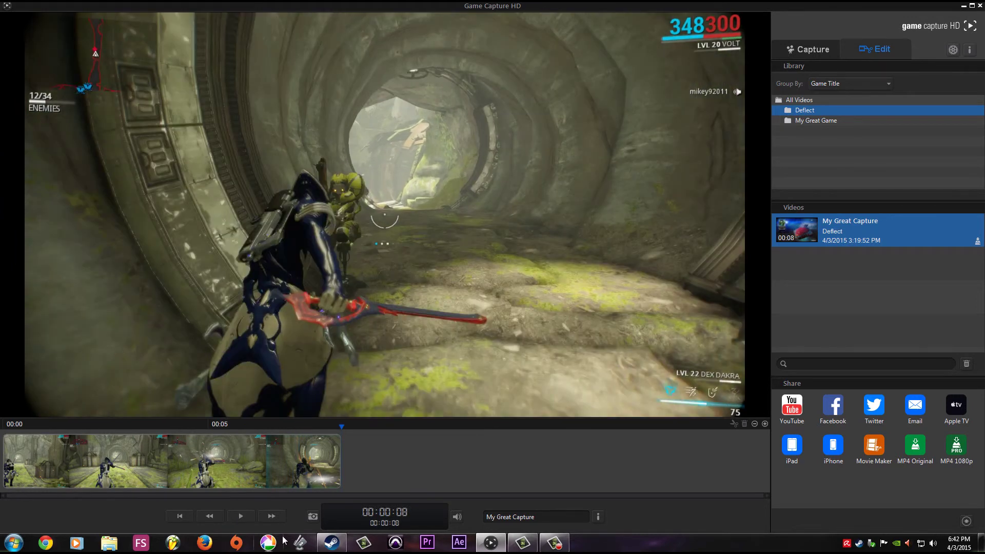
left_click_drag(336, 453, 350, 452)
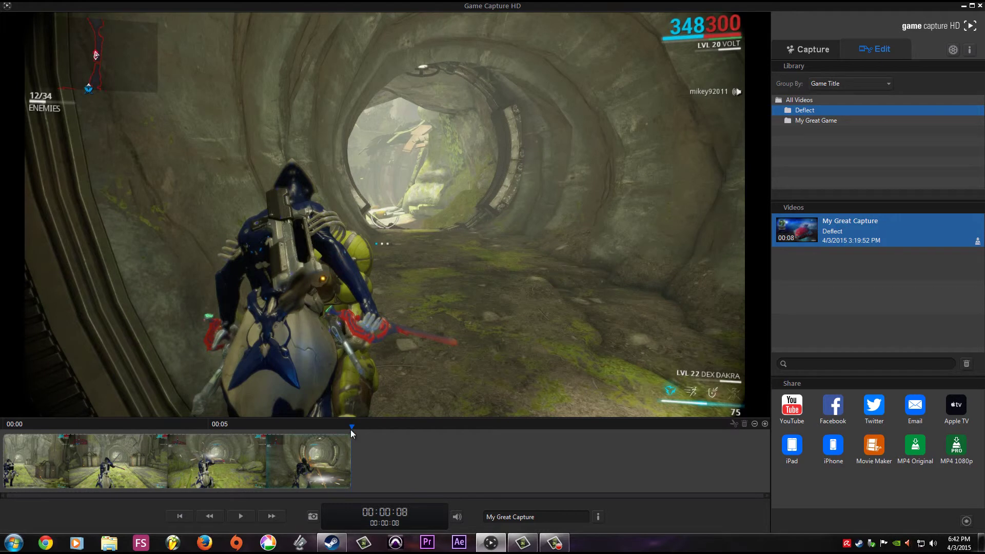
left_click(239, 475)
left_click(242, 518)
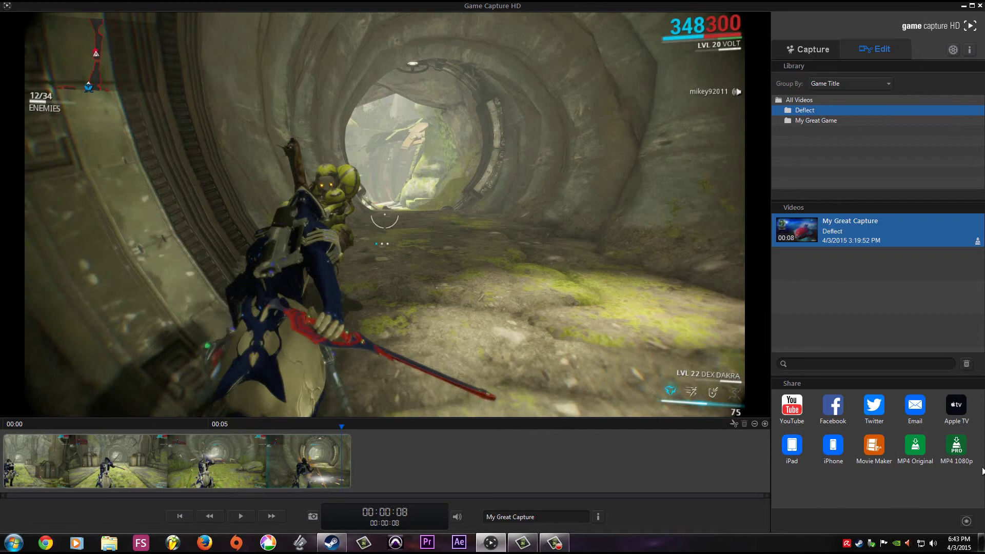
- Export the clip as MP4 1080p and open the exported Deflect video from the Elgato Captures folder
left_click(955, 445)
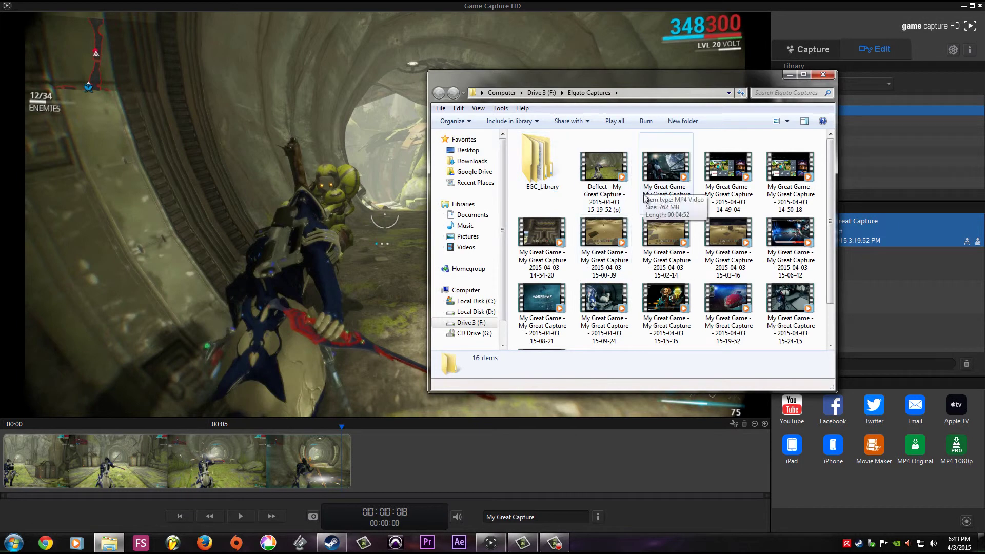
double_click(597, 178)
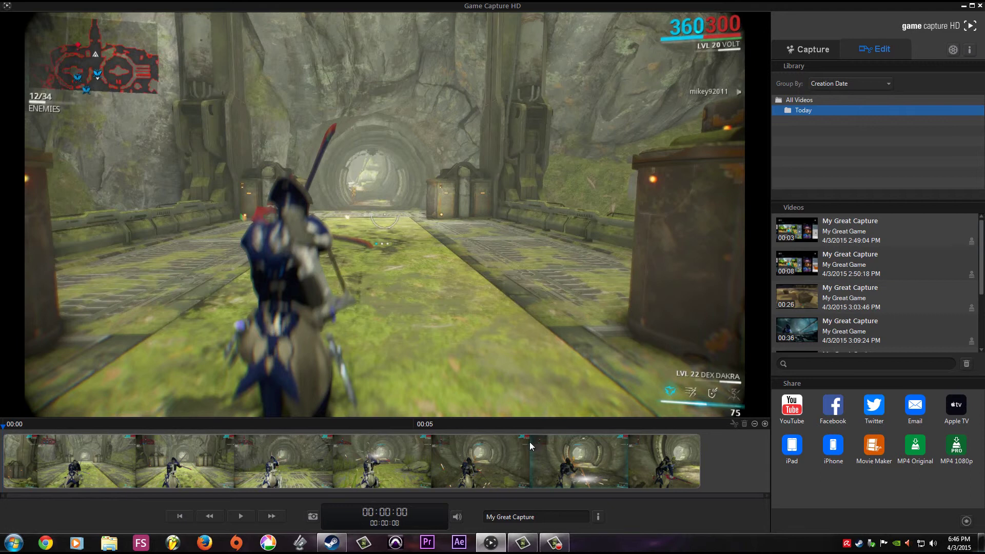
- Switch to Windows Explorer, examine the Elgato Captures folder on Drive 3 (F:), and return to Game Capture HD
left_click(118, 548)
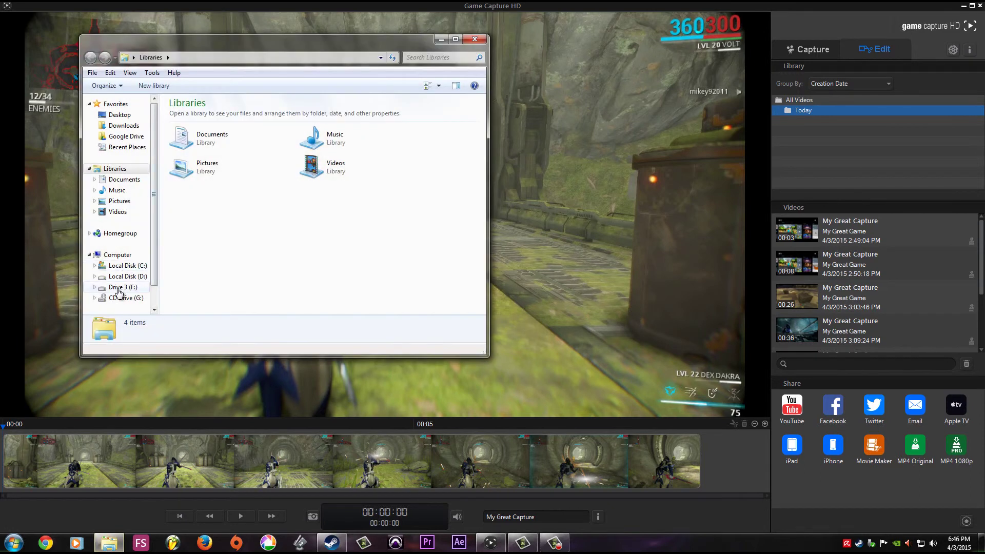
left_click(122, 287)
double_click(200, 114)
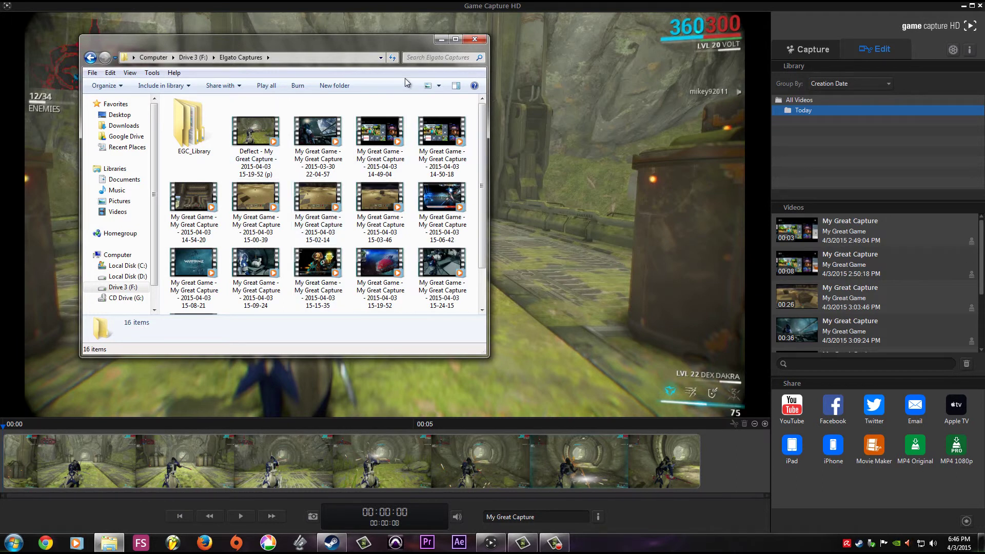
left_click(434, 40)
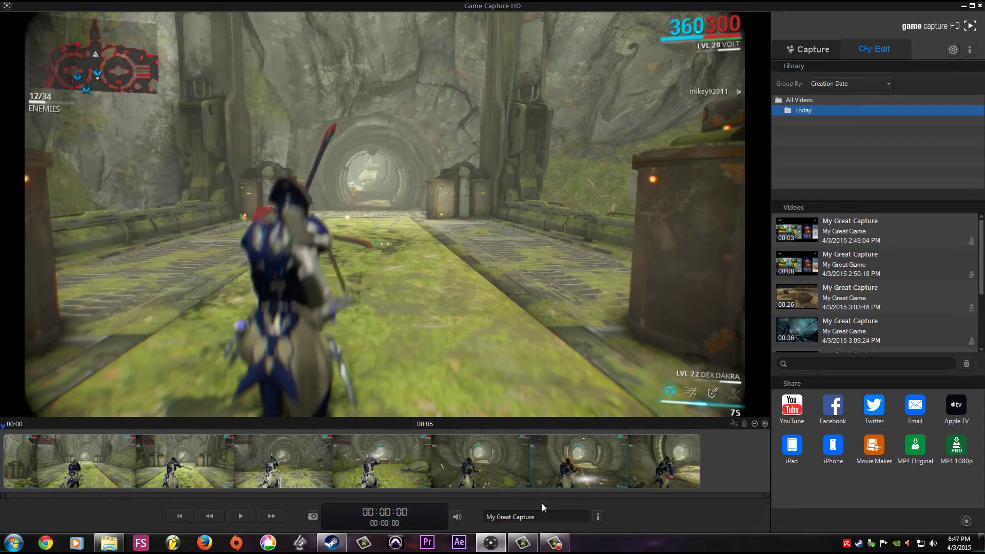
- Review the clip's title, description and tag details and the library's grouping options, leaving the grouping on Creation Date
left_click(599, 516)
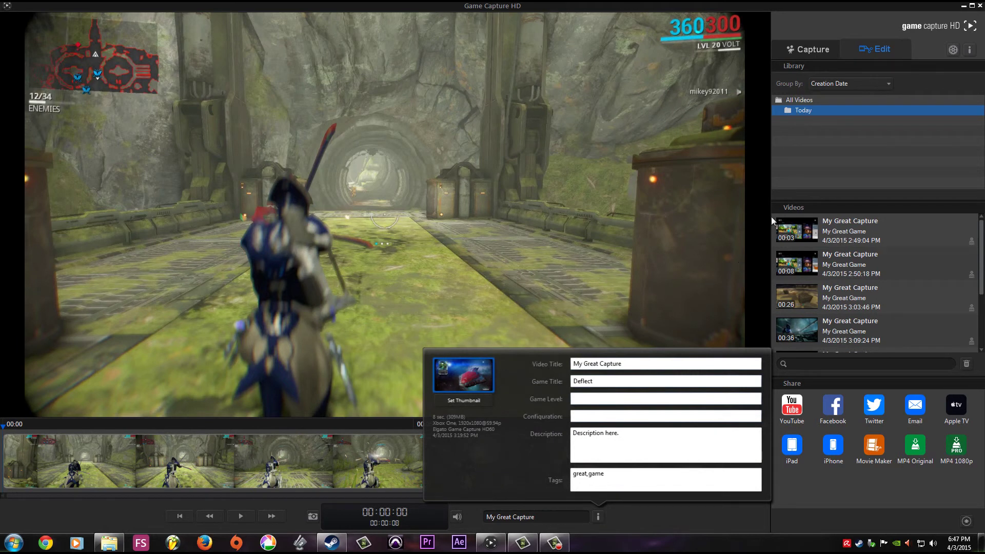
left_click(885, 84)
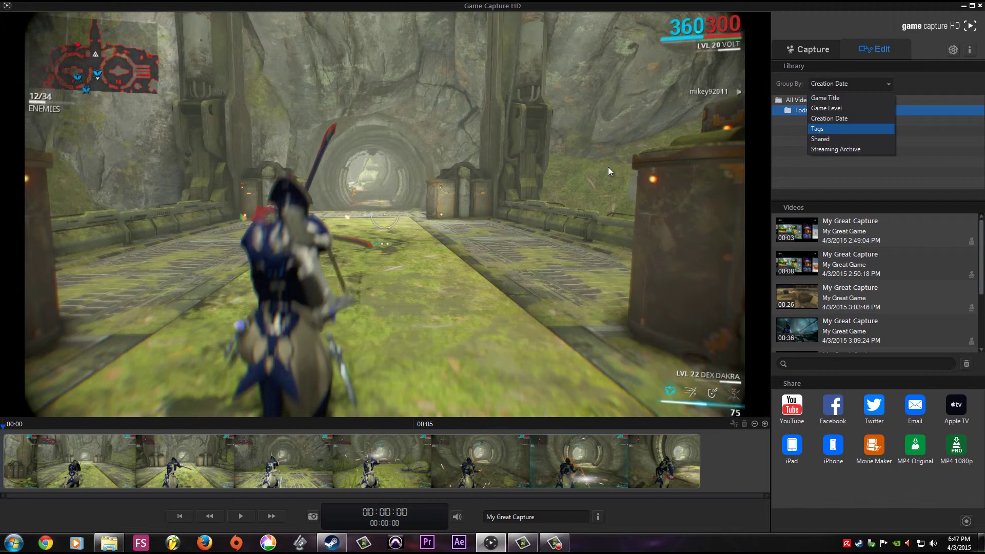
key("Up")
key("Up")
key("Up")
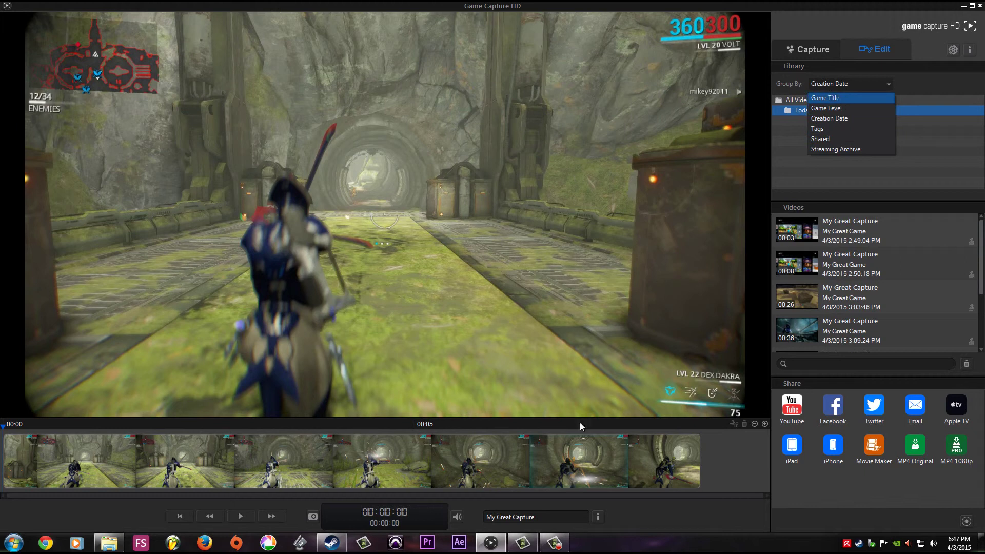
key("Escape")
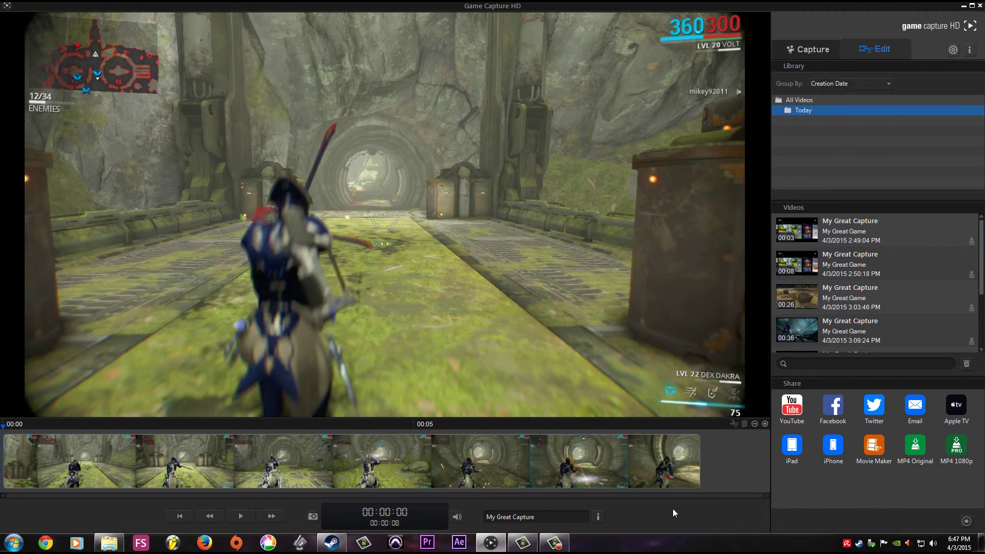
left_click(595, 518)
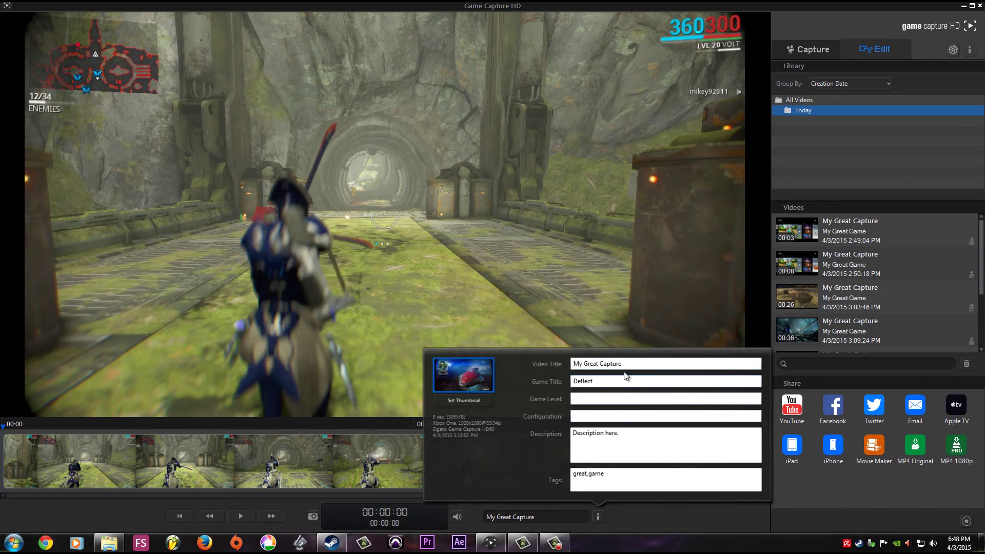
- Set the clip's game title to WarFrame and its video title to Deflect, and close the clip details
left_click_drag(617, 380, 524, 392)
type("WarFrame")
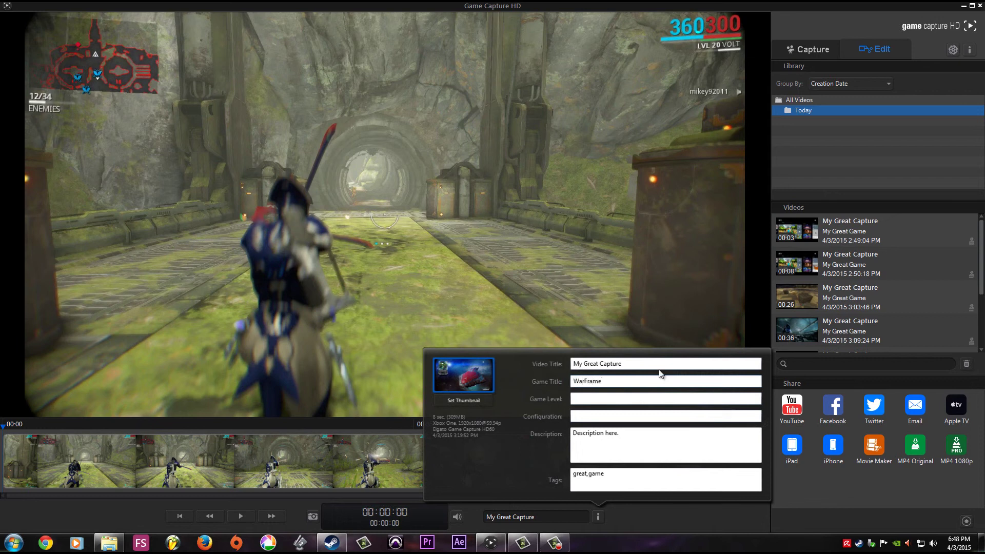
left_click_drag(659, 366, 551, 374)
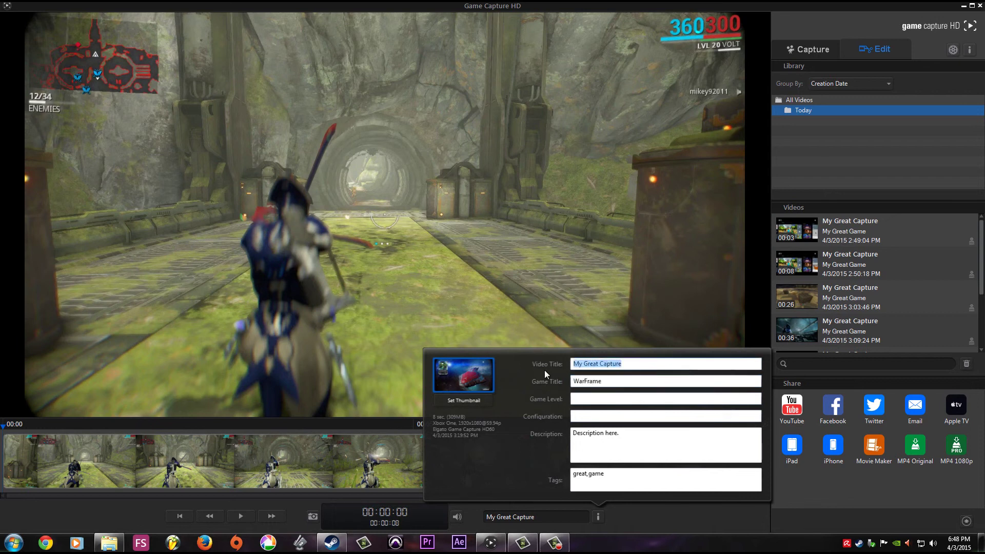
type("Deflec")
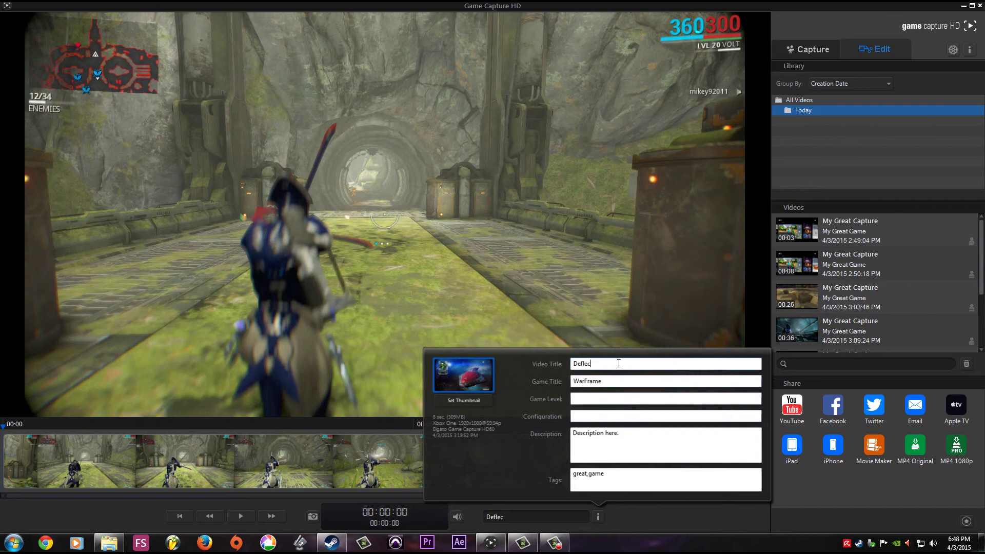
left_click(589, 383)
type("t")
left_click(635, 513)
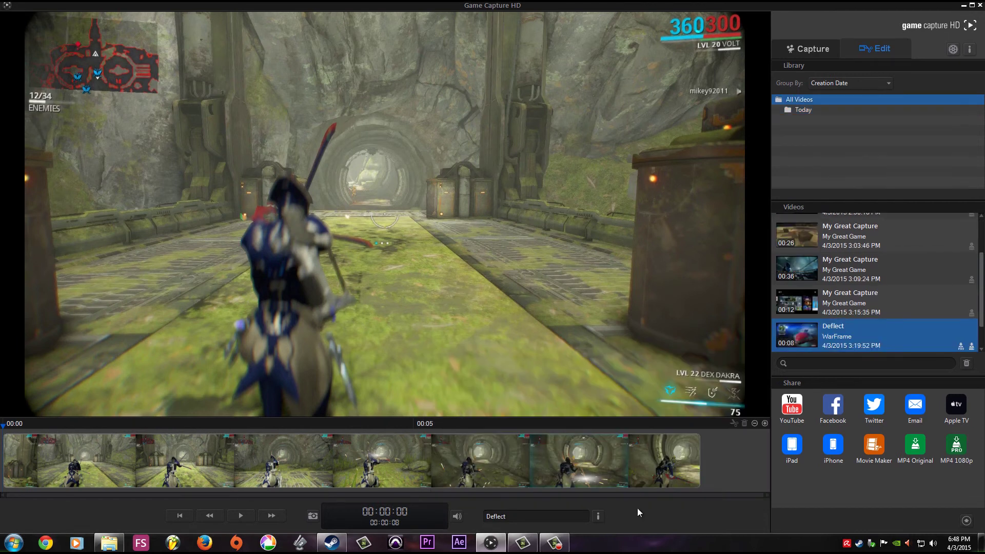
- Group the library's videos by Game Title and show the captures in the My Great Game folder
left_click(804, 110)
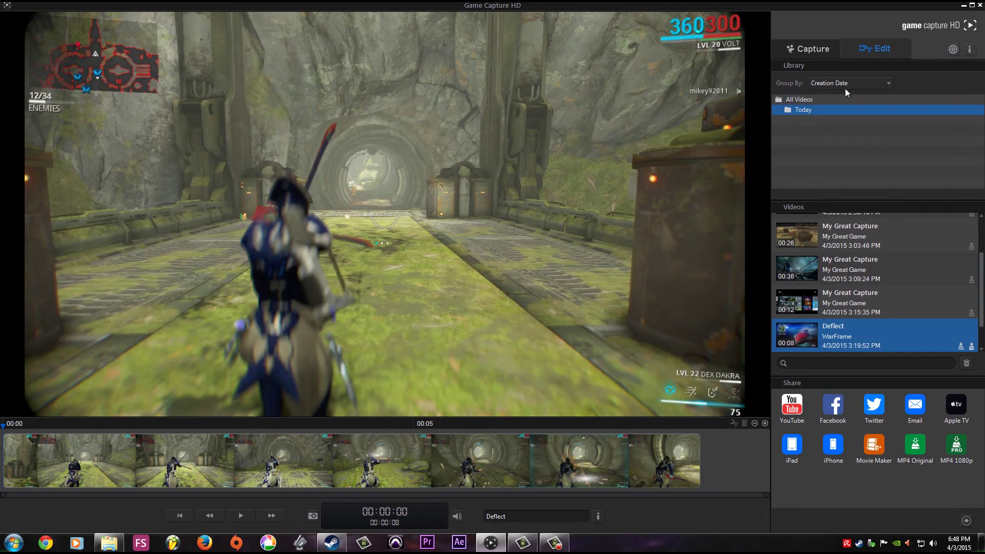
left_click(883, 83)
left_click(848, 97)
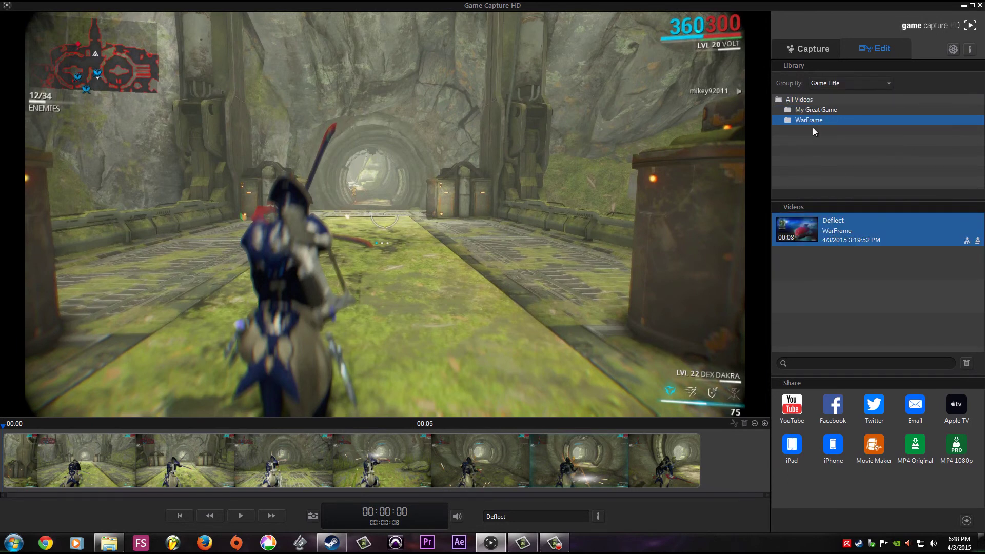
left_click(808, 112)
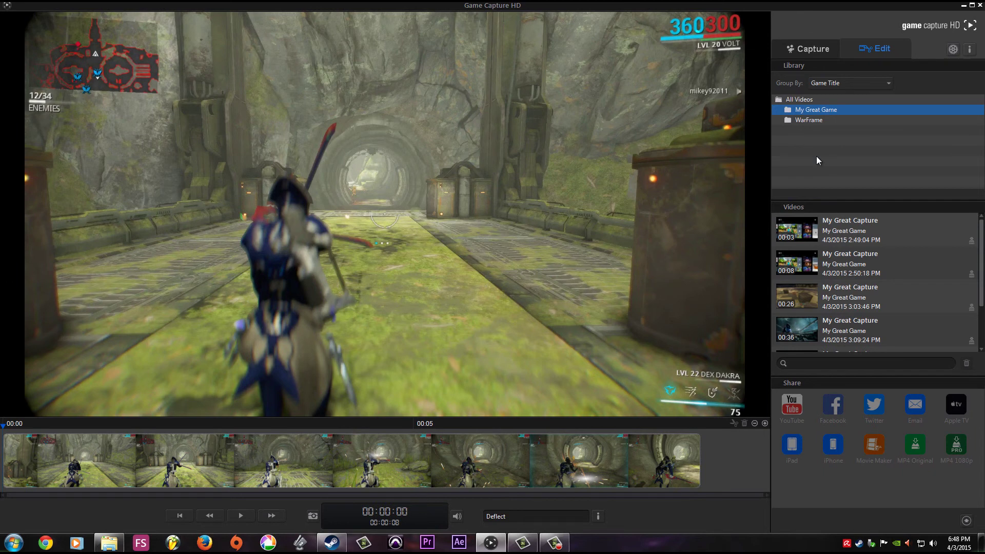
- Review the library's grouping options, keeping Game Title, and return to the Capture view
left_click(881, 85)
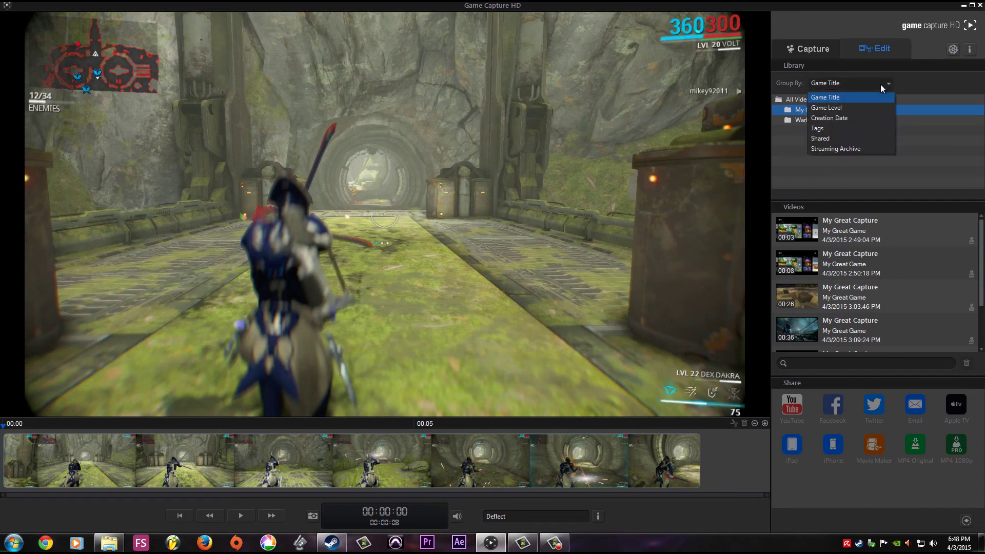
left_click(829, 99)
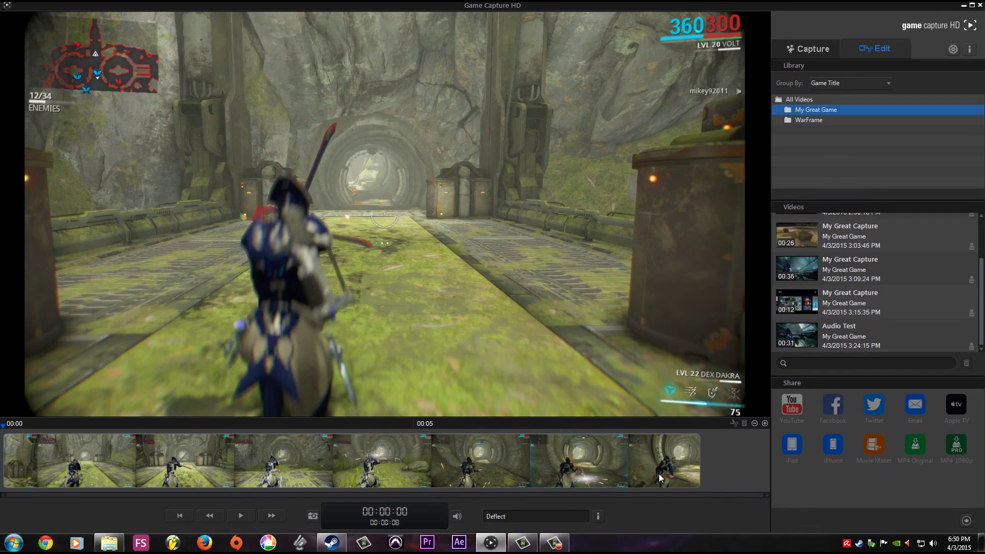
left_click(812, 46)
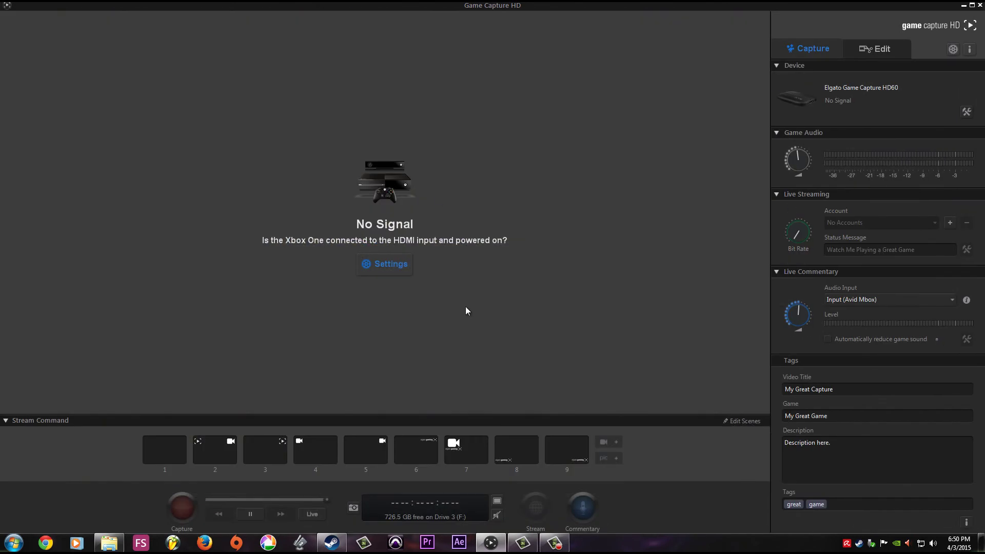